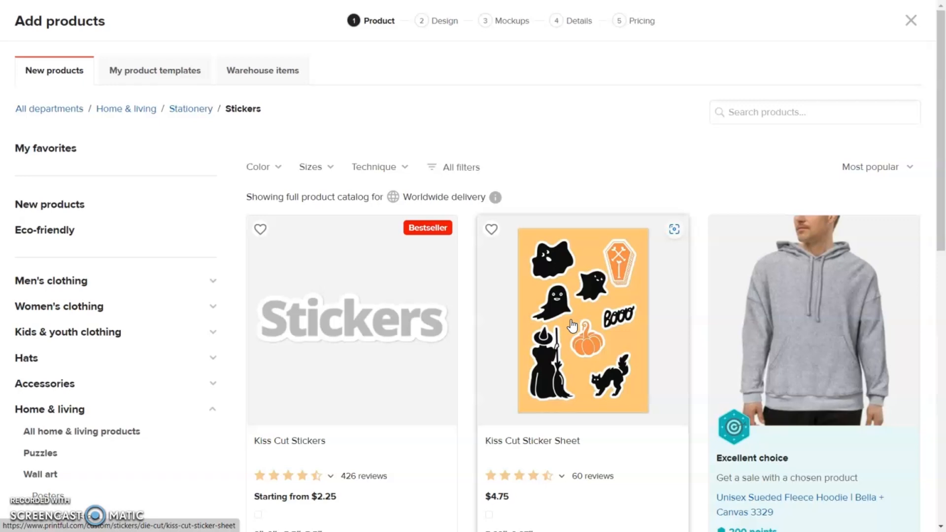
Choose the Kiss Cut Sticker Sheet product and look up its sheet dimensions in centimetres in the size guide.
left_click(572, 325)
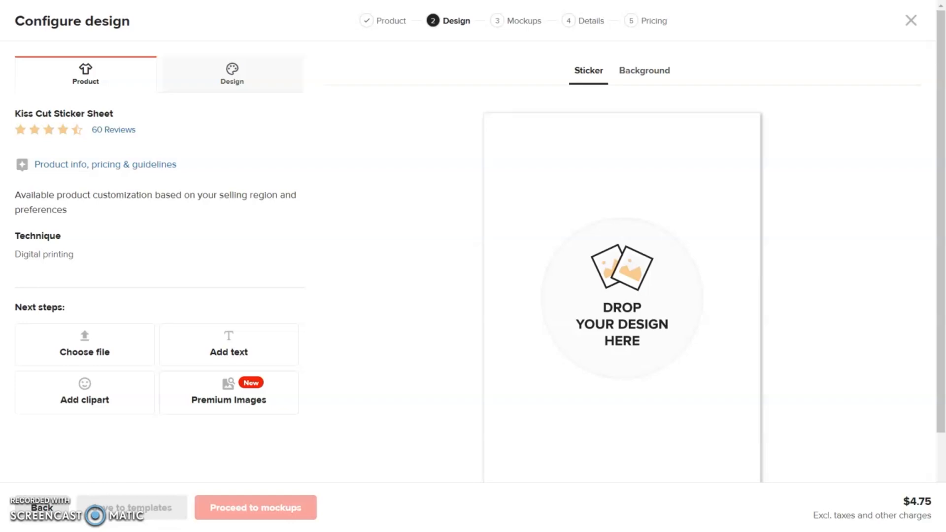
key("ctrl+Tab")
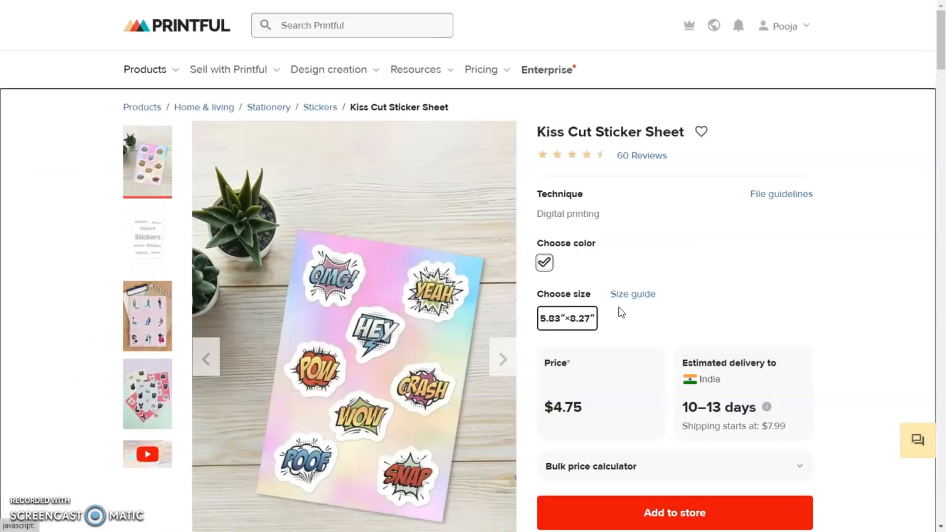
left_click(634, 294)
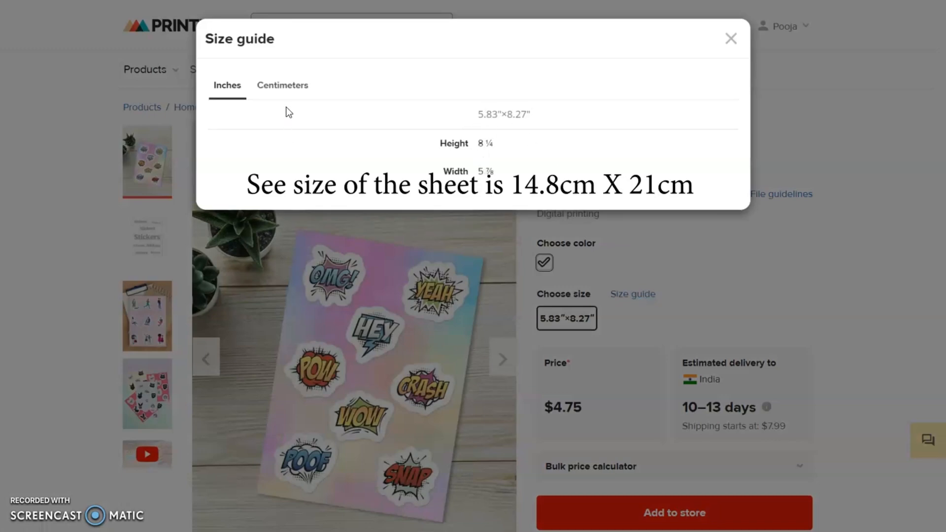
left_click(284, 87)
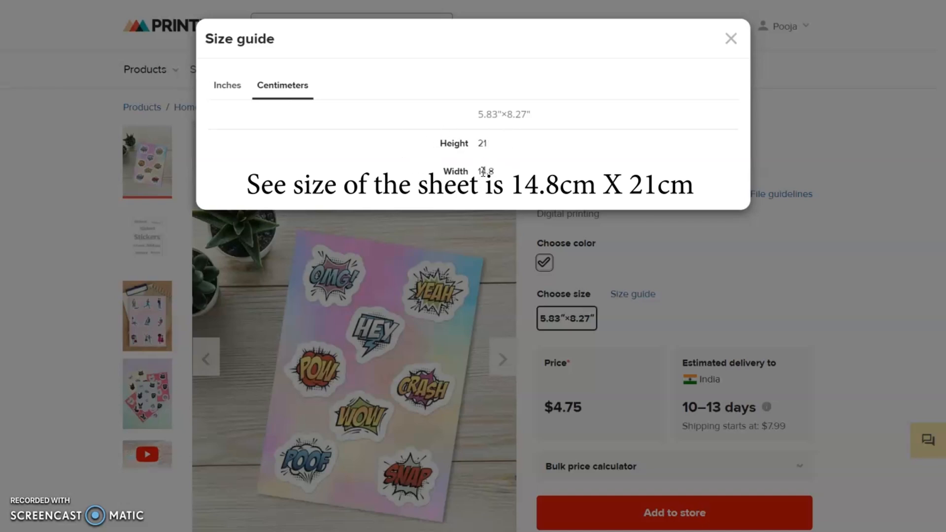
left_click(477, 141)
left_click(732, 215)
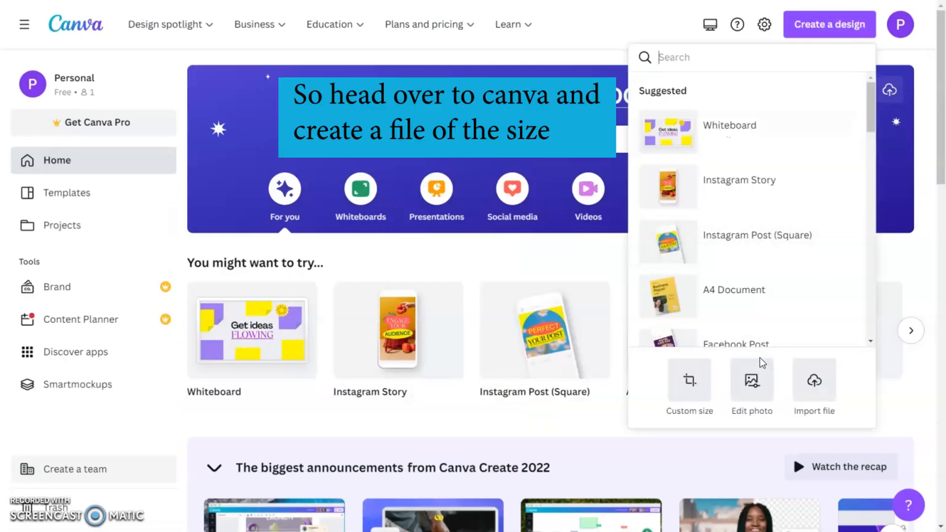
Switch to Canva and create a custom-size design 14.8 cm wide and 21 cm high.
left_click(689, 380)
left_click(814, 117)
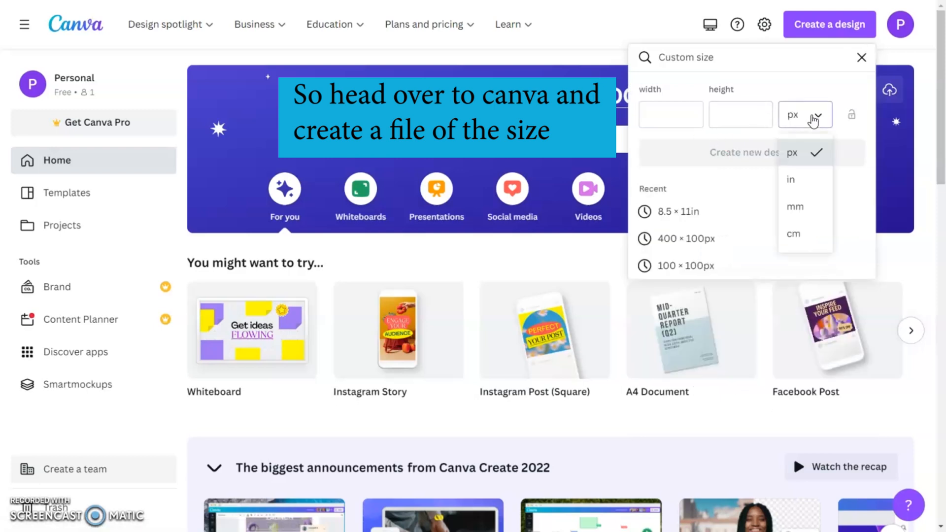
left_click(800, 232)
left_click(678, 116)
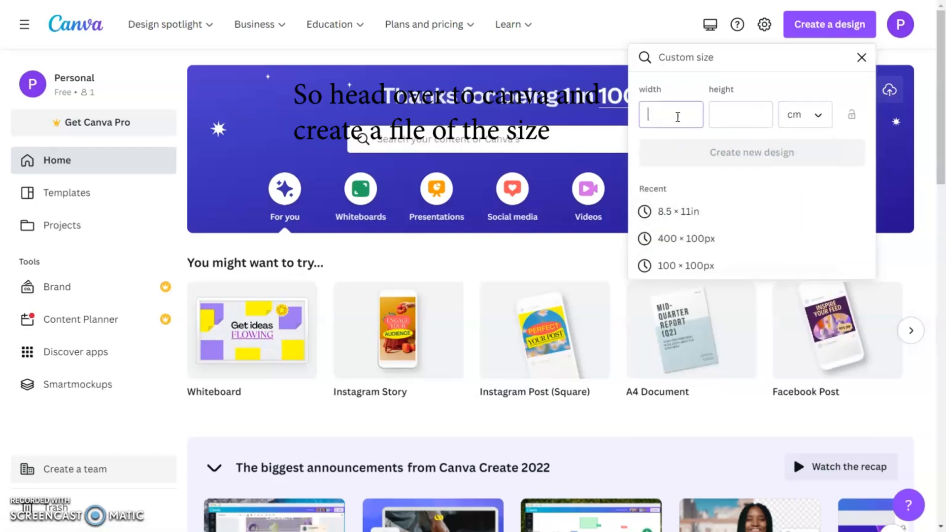
type("14.8")
left_click(734, 115)
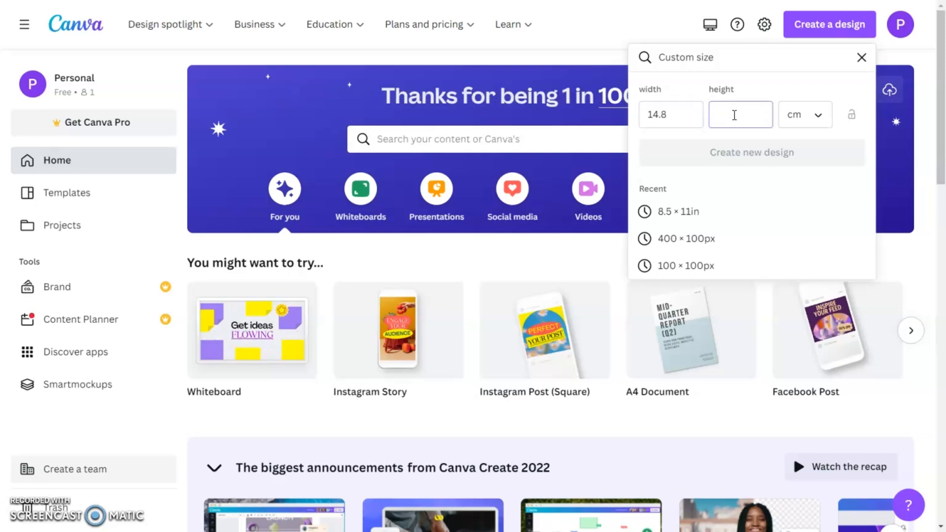
type("21")
left_click(724, 155)
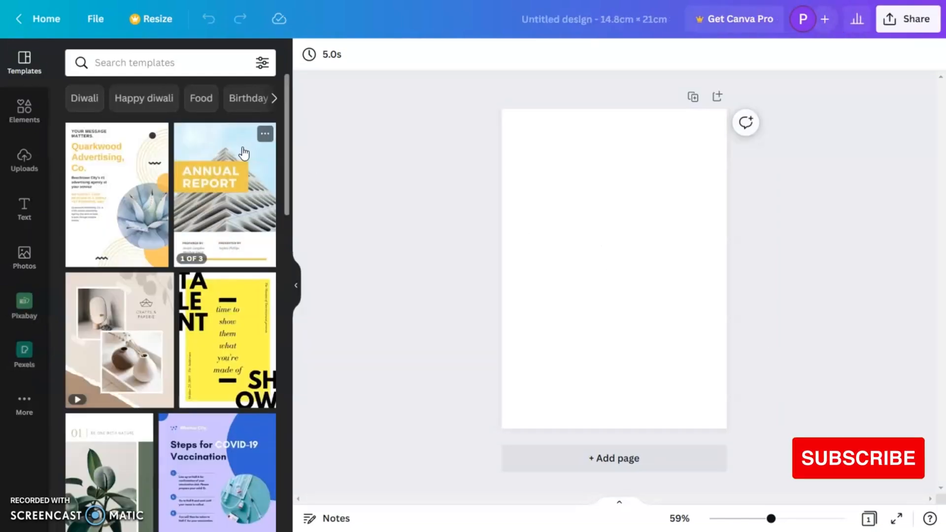
left_click(24, 110)
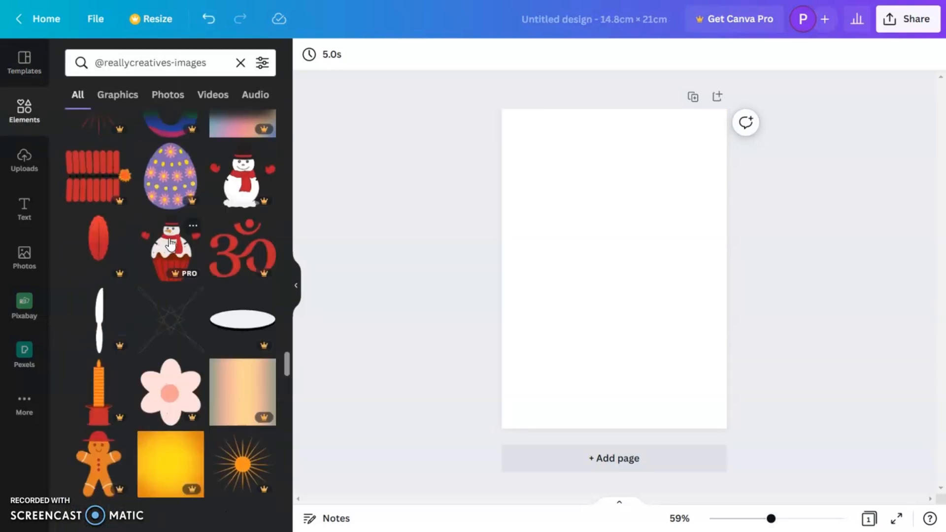
left_click(171, 243)
scroll(178, 320, "down", 10)
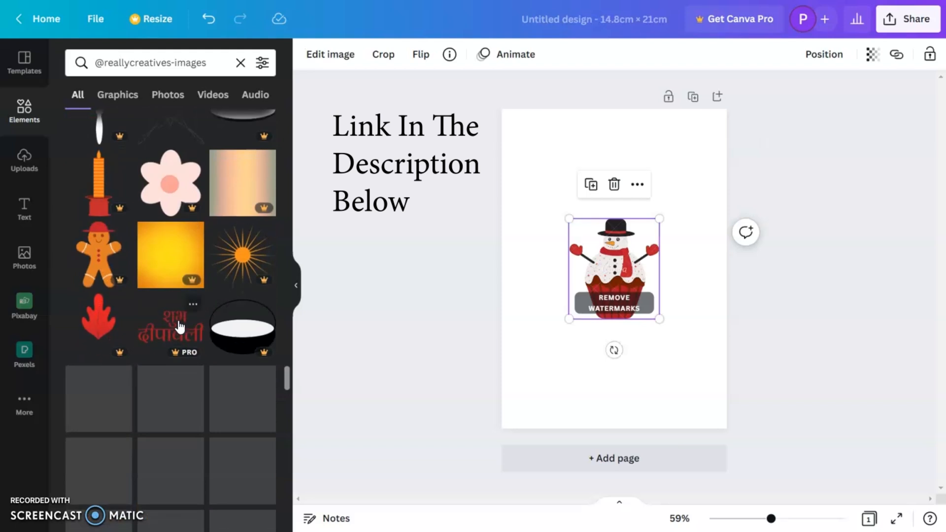
scroll(183, 330, "down", 4)
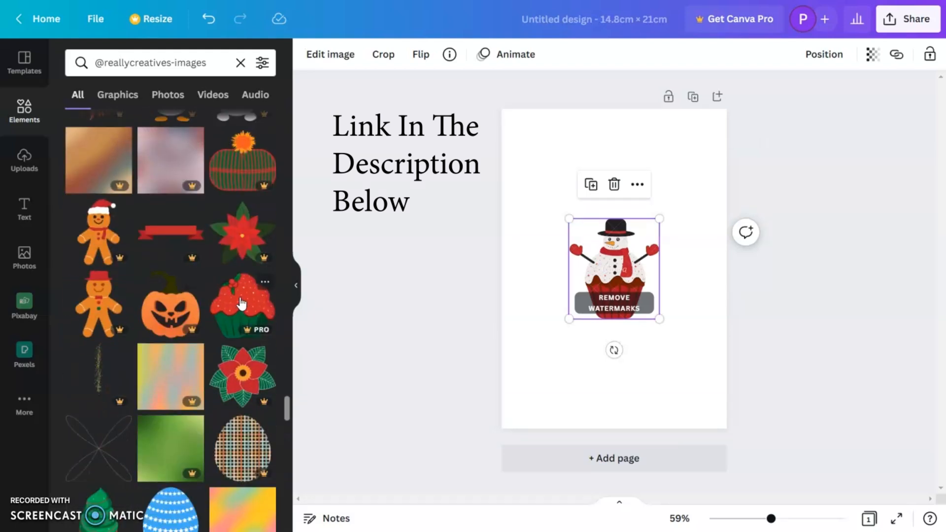
left_click(241, 304)
scroll(241, 304, "down", 5)
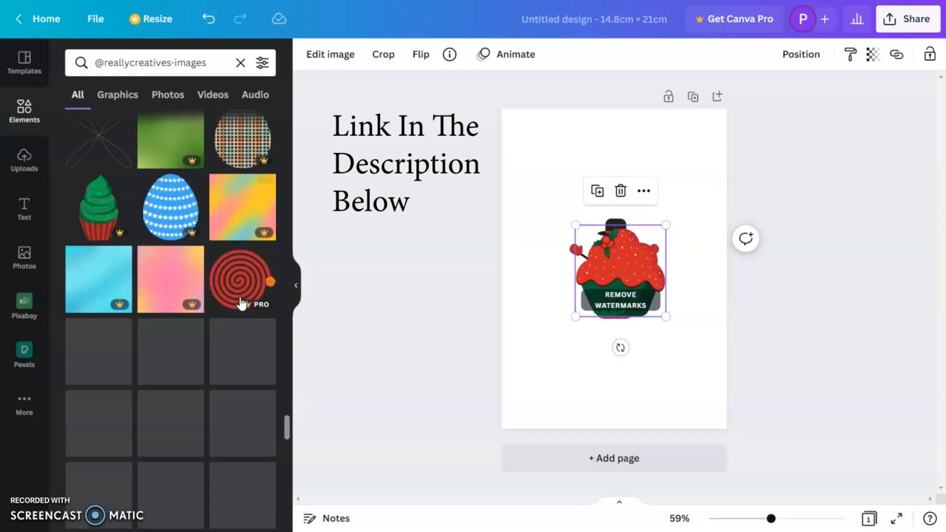
left_click(99, 185)
scroll(200, 369, "down", 5)
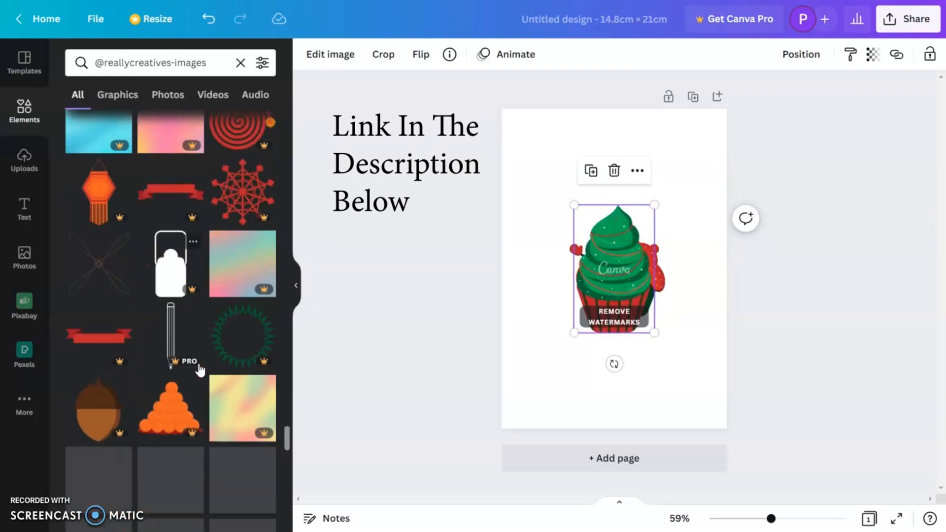
scroll(200, 370, "down", 6)
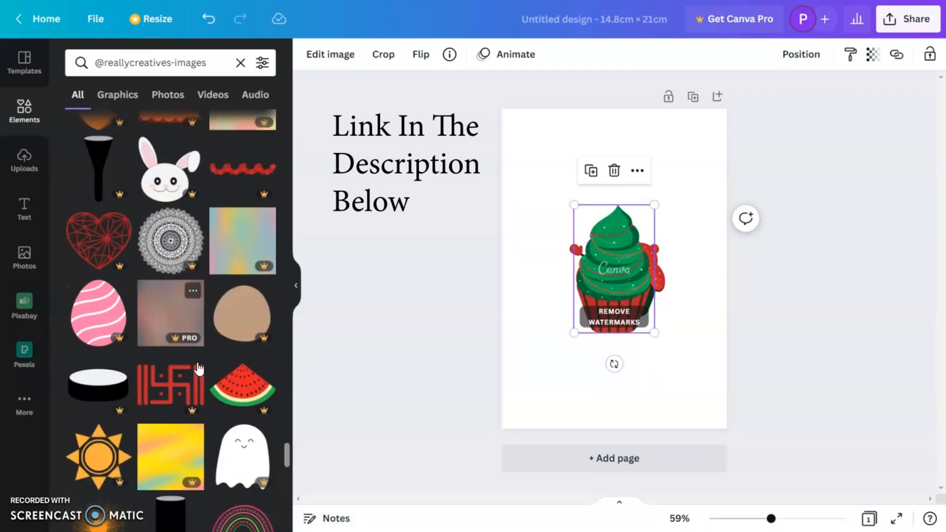
scroll(198, 367, "down", 8)
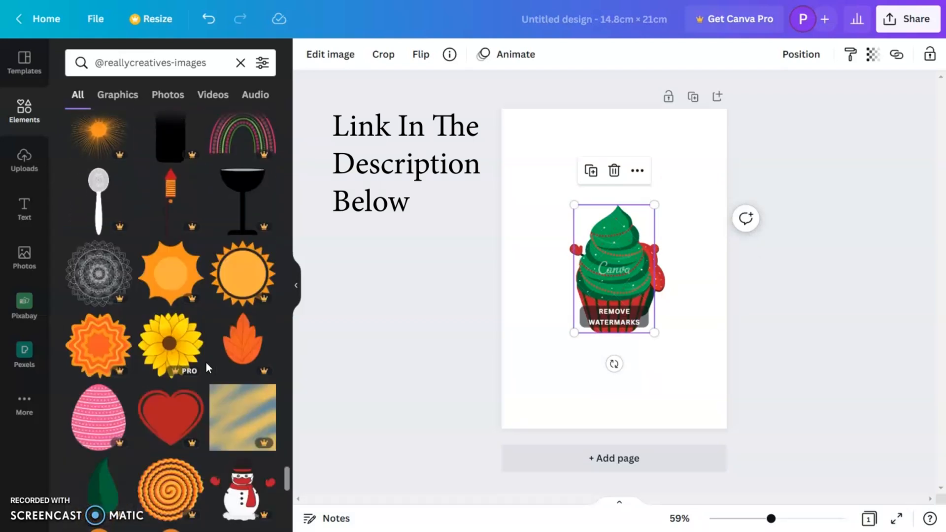
scroll(204, 368, "down", 3)
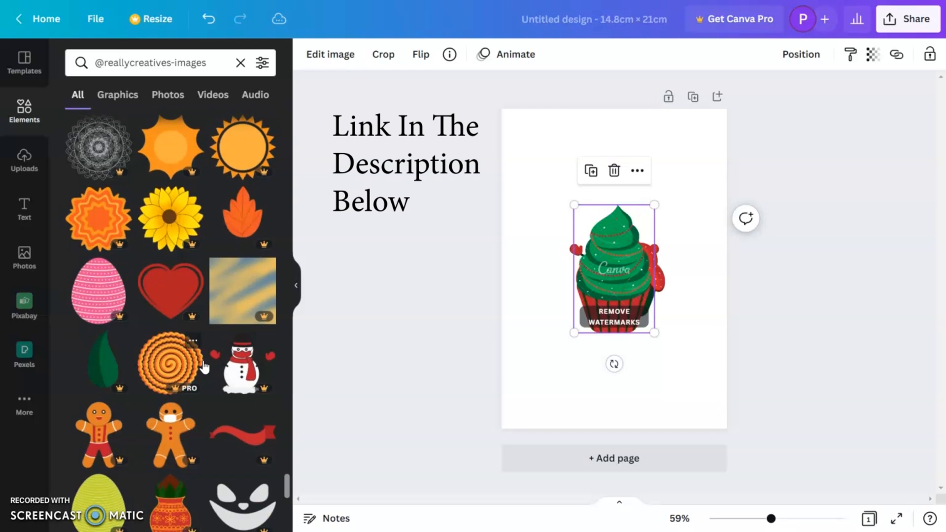
scroll(204, 367, "down", 6)
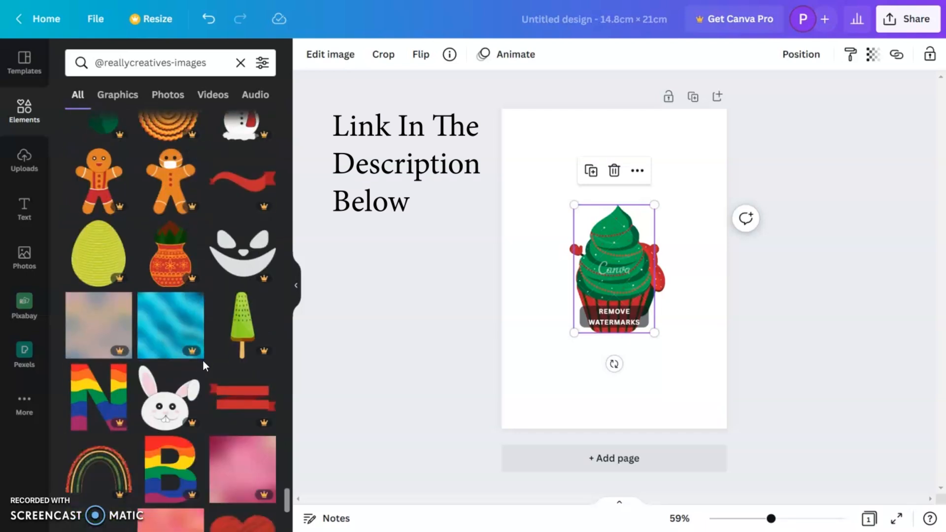
scroll(204, 366, "down", 8)
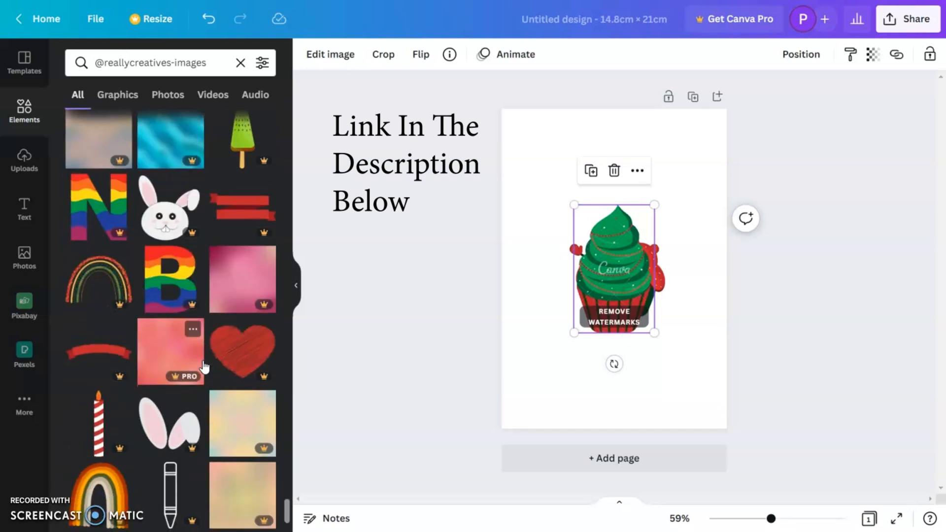
scroll(204, 367, "down", 8)
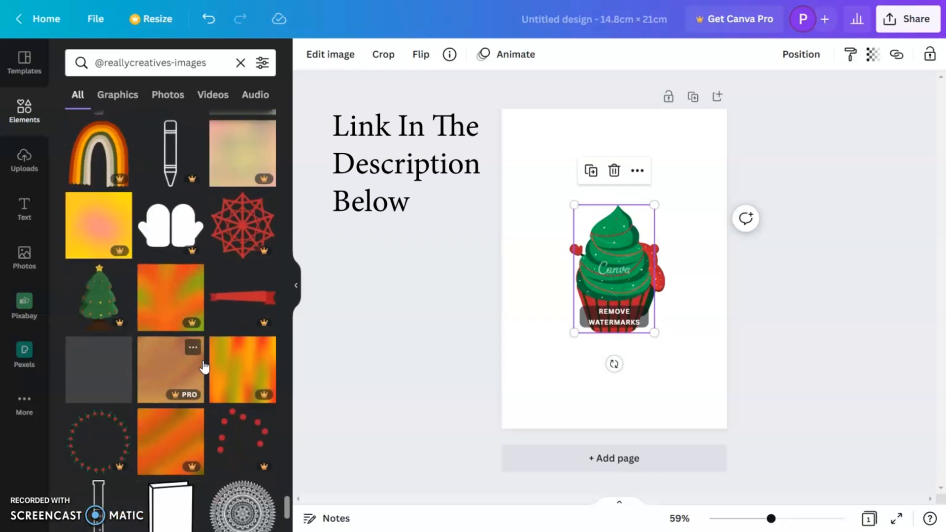
scroll(203, 366, "down", 7)
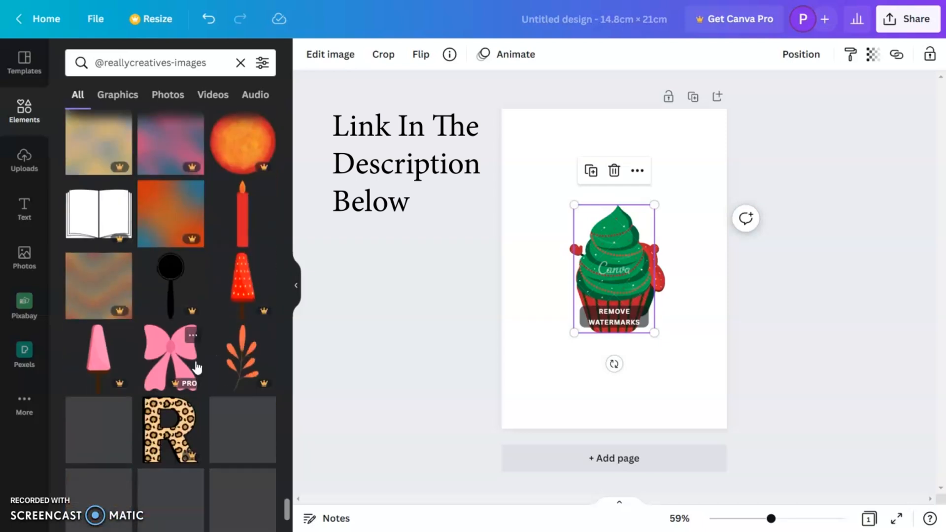
scroll(194, 360, "down", 5)
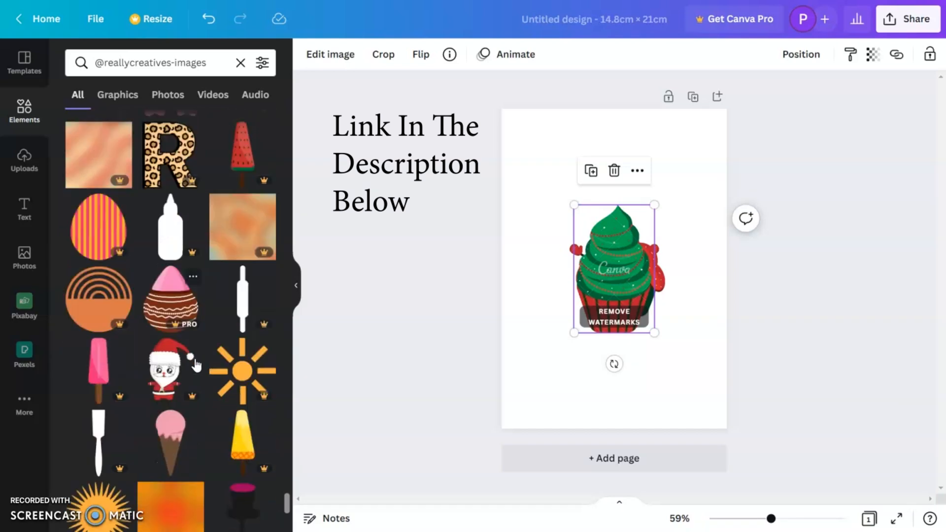
scroll(187, 363, "down", 10)
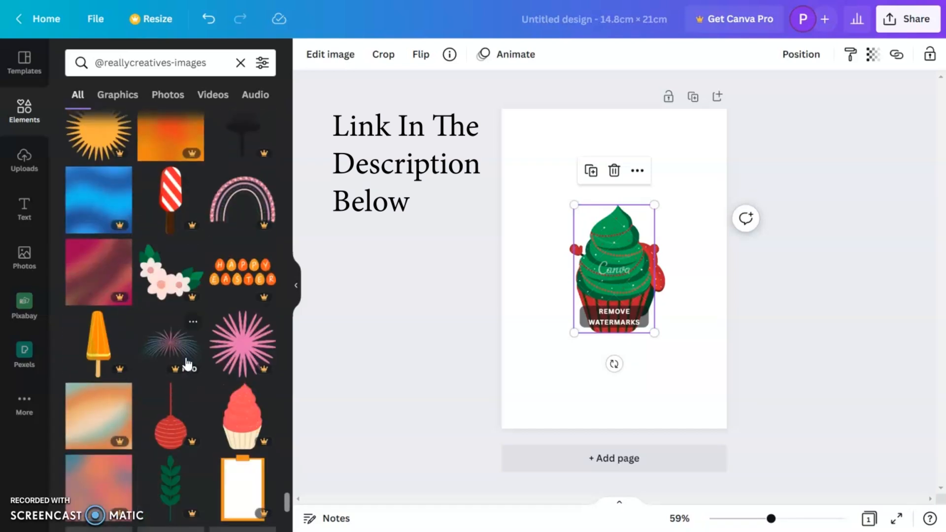
scroll(187, 362, "down", 10)
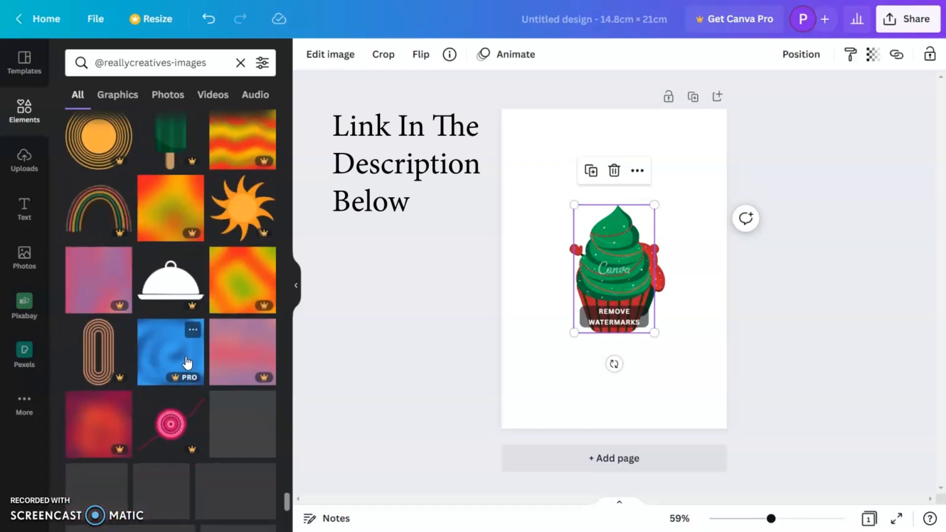
scroll(187, 362, "down", 4)
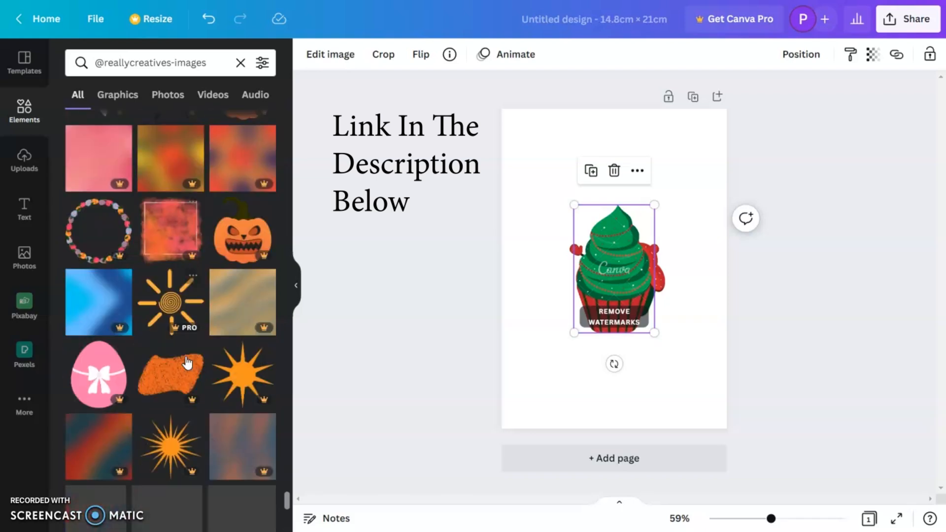
scroll(187, 362, "down", 6)
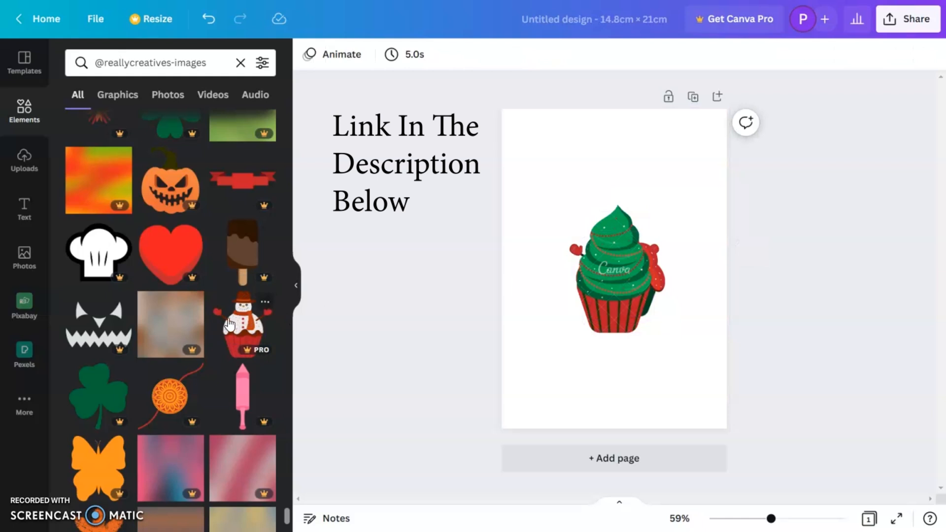
left_click(229, 324)
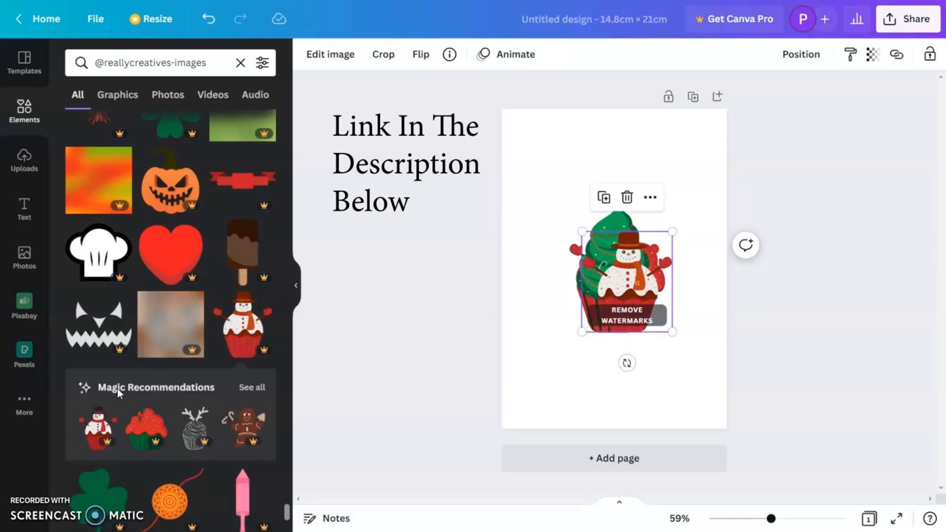
scroll(111, 438, "down", 5)
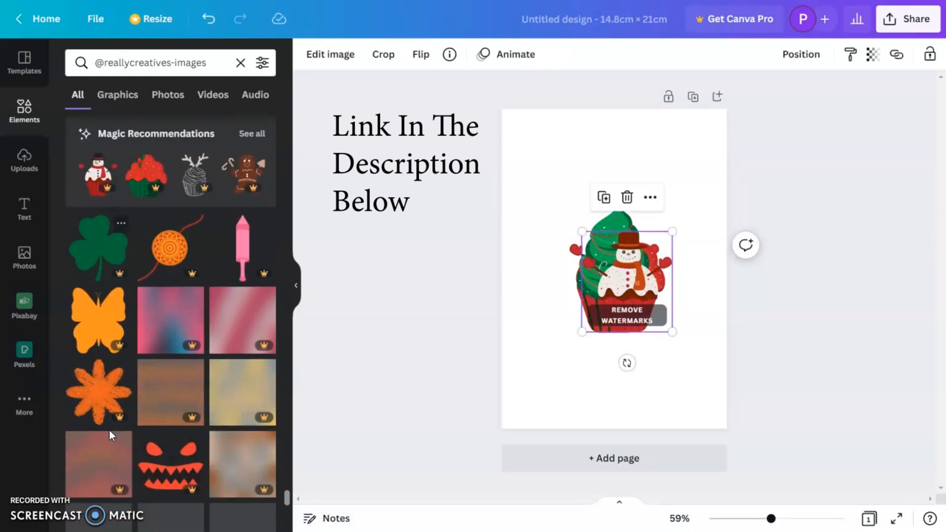
scroll(127, 432, "down", 9)
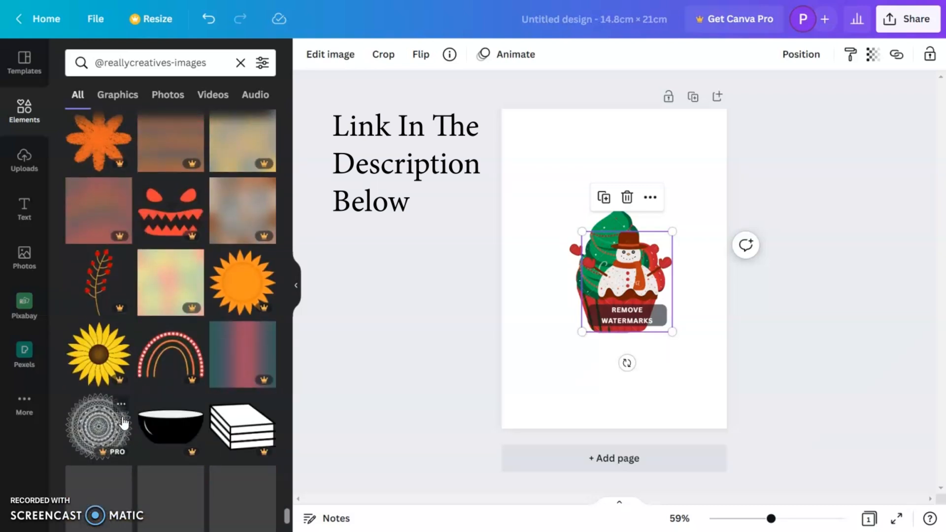
scroll(124, 414, "down", 8)
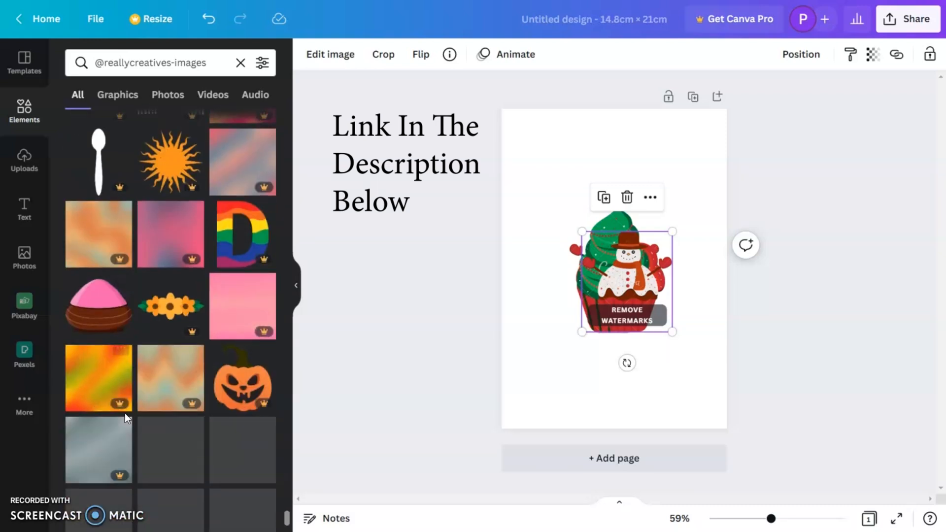
scroll(125, 413, "down", 5)
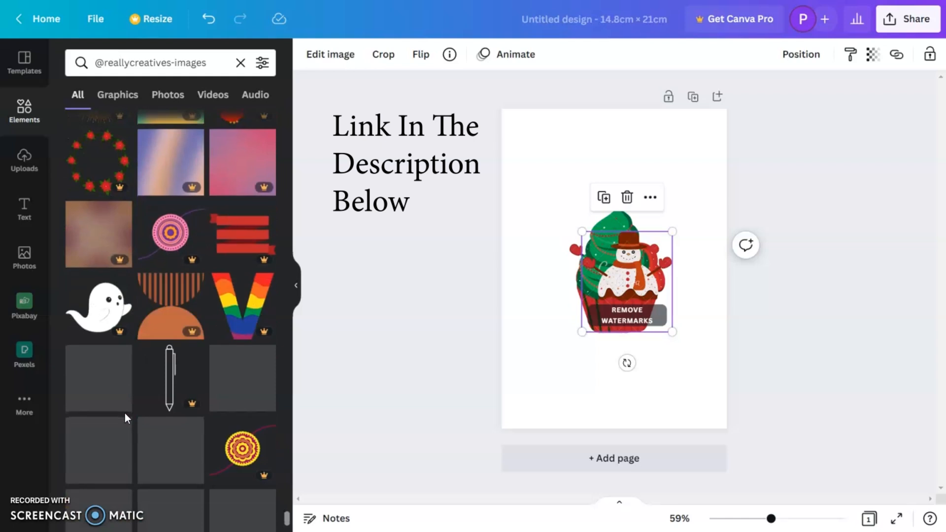
scroll(125, 414, "down", 5)
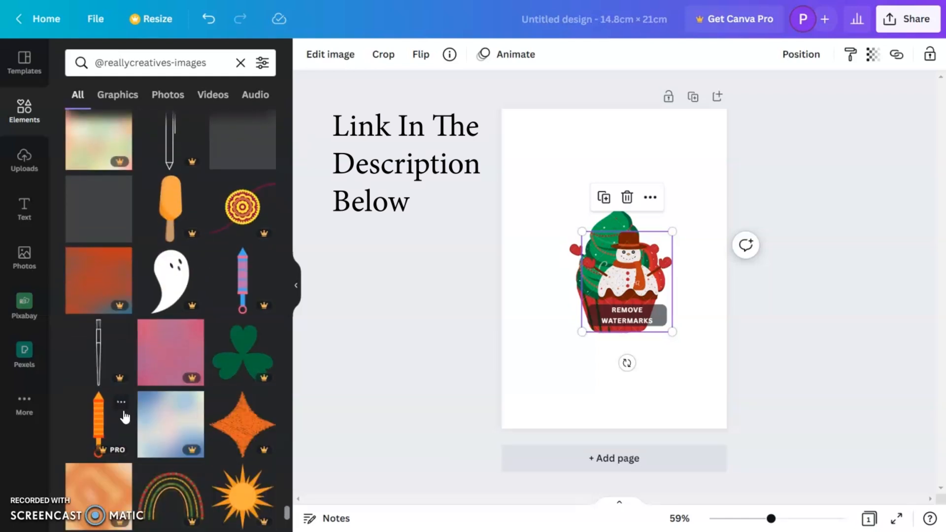
scroll(133, 414, "down", 6)
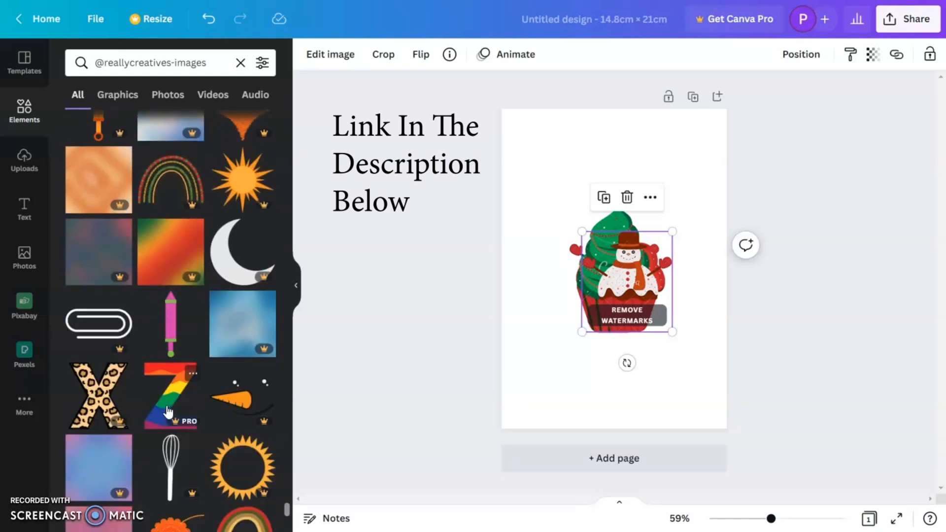
scroll(168, 412, "down", 5)
scroll(168, 411, "down", 5)
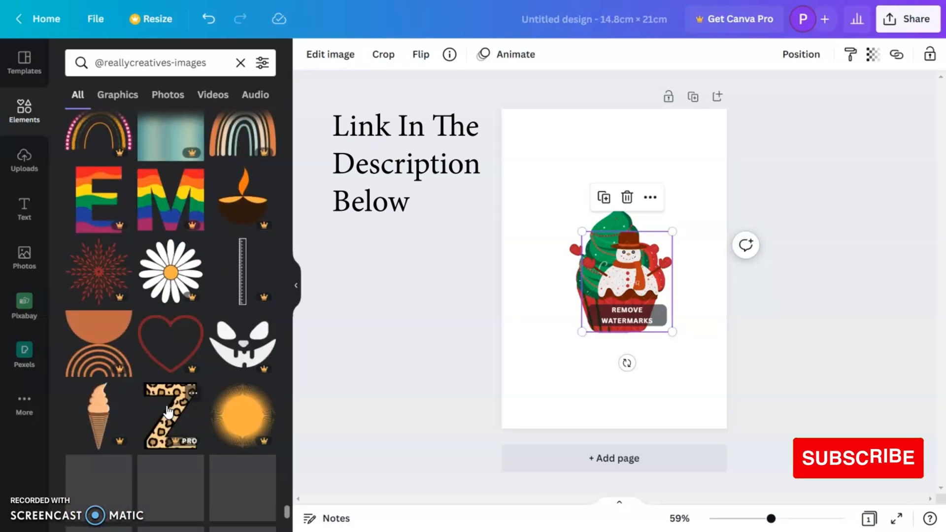
scroll(168, 411, "down", 4)
scroll(168, 409, "down", 5)
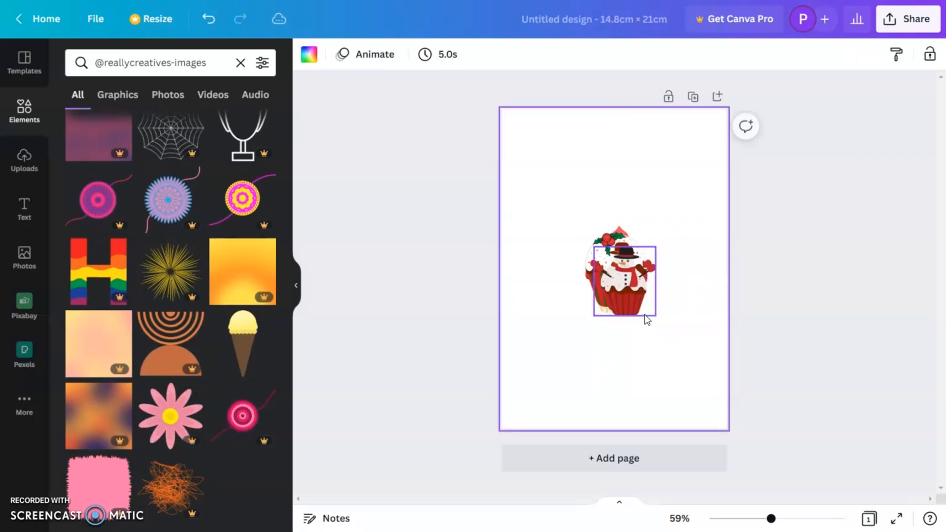
Spread the stacked cupcakes across the page, with the black-hatted snowman upper left, the brown-hatted snowman upper right and the holly-topped cupcakes below.
left_click(636, 296)
left_click_drag(636, 296, 571, 196)
left_click(618, 266)
left_click_drag(619, 266, 658, 173)
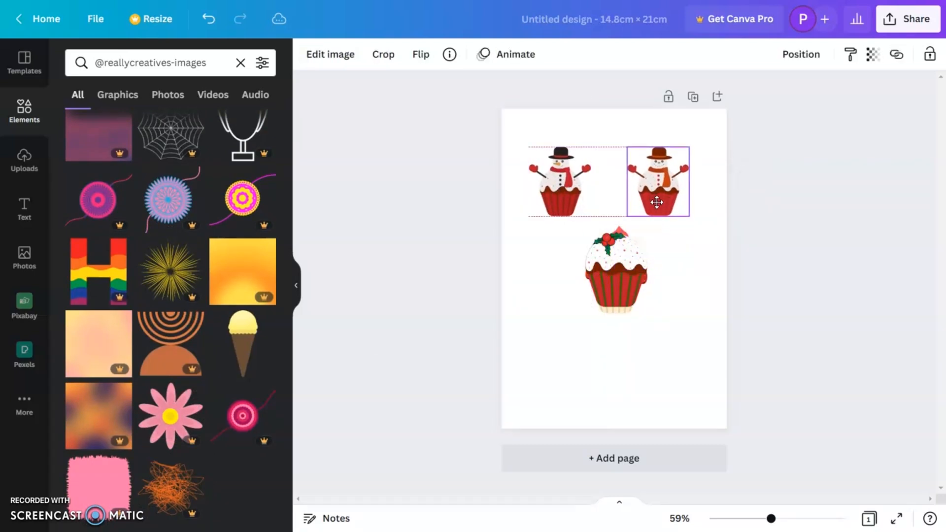
left_click_drag(635, 270, 563, 356)
left_click(613, 268)
left_click_drag(579, 314, 576, 324)
left_click(623, 334)
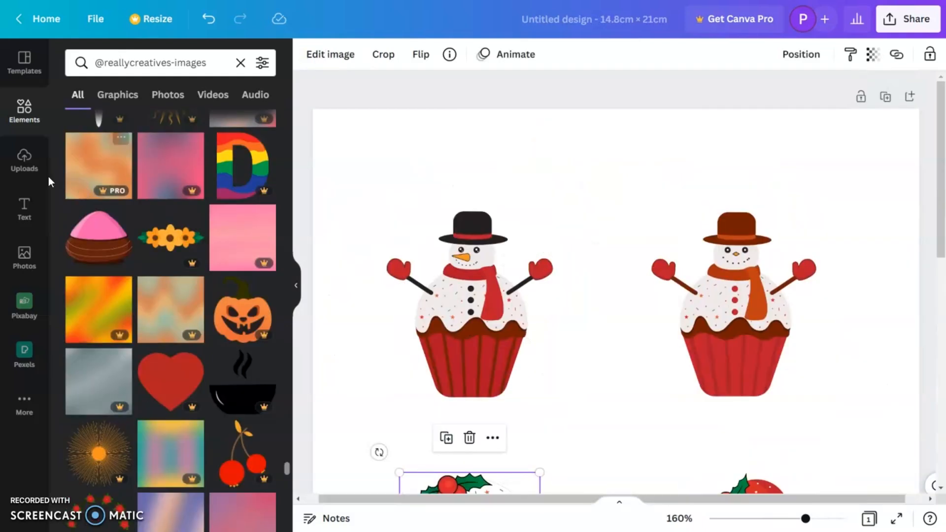
Add a heading to the page reading "Time to experience the magic".
left_click(21, 210)
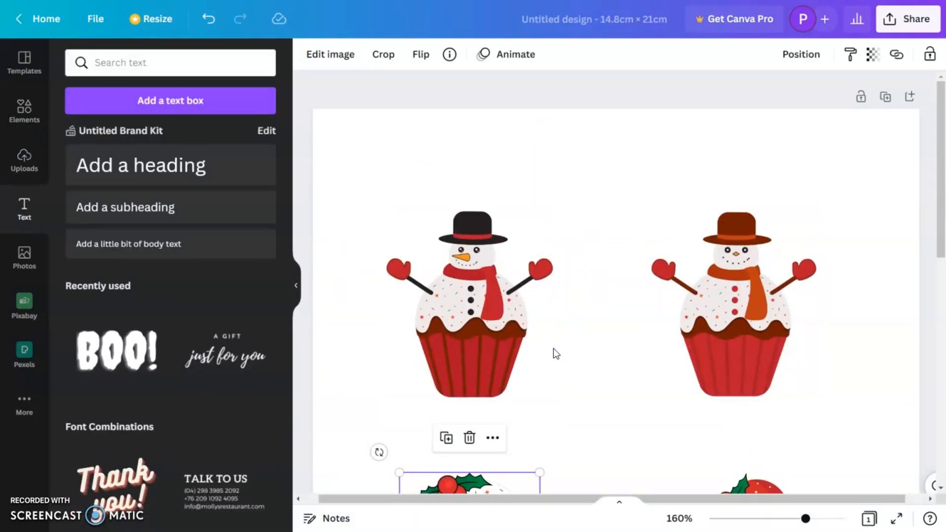
left_click(138, 169)
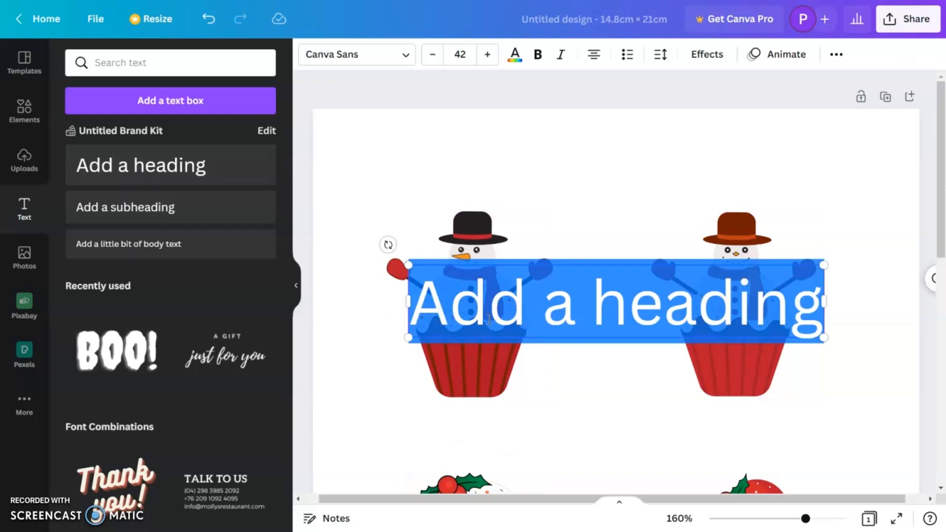
type("Time")
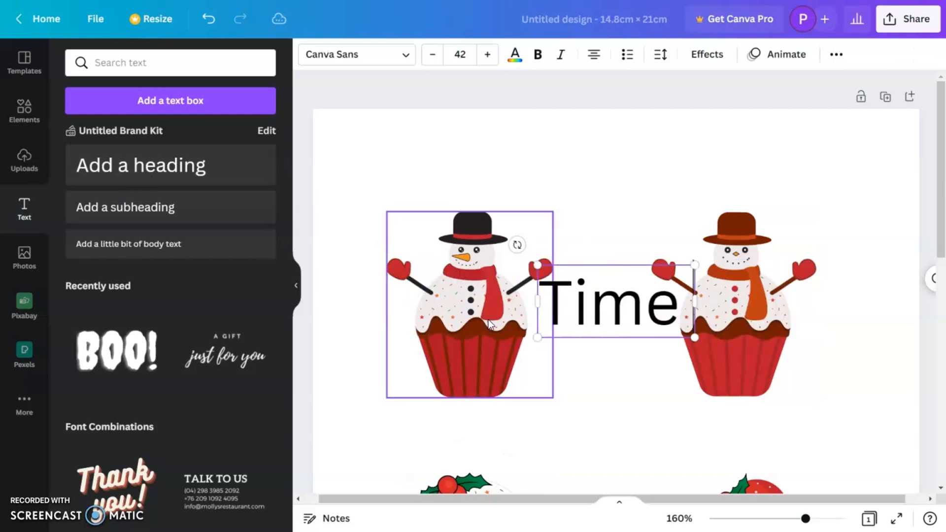
type(" to")
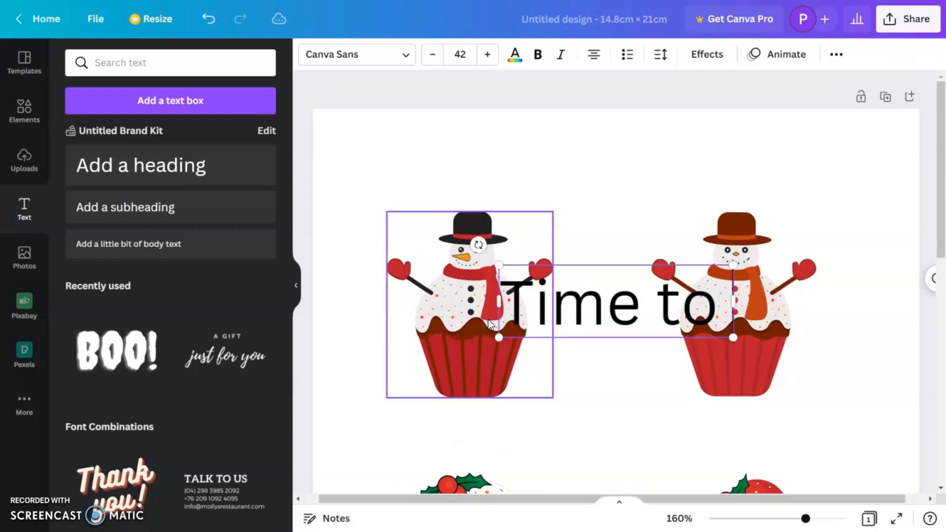
type(" exp")
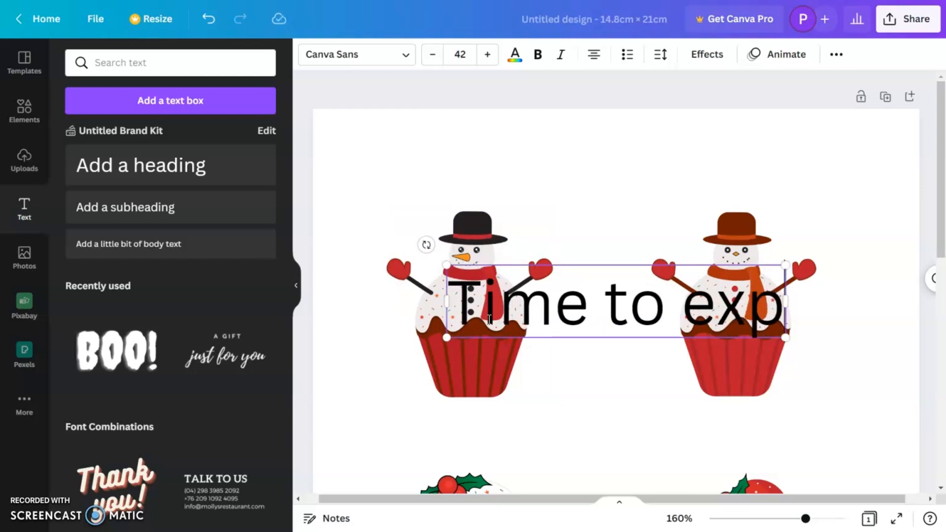
type("erie")
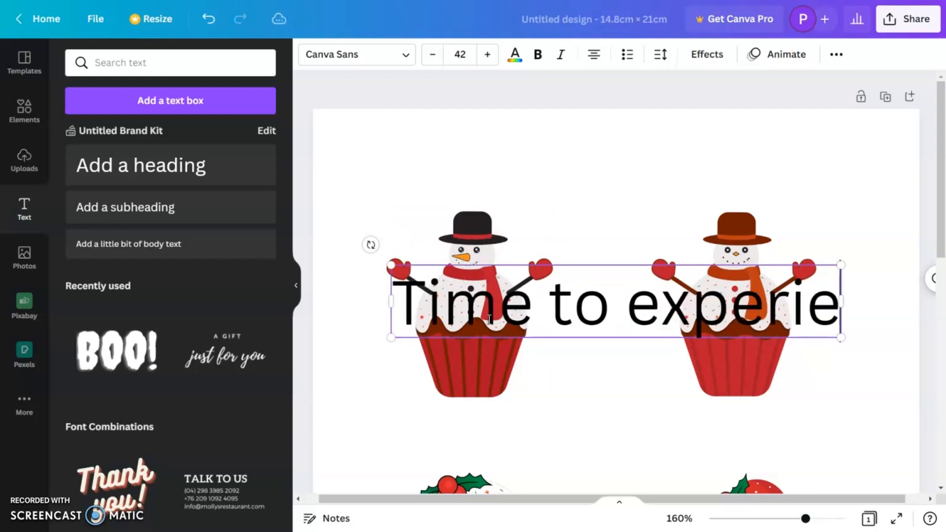
type("nce the magi")
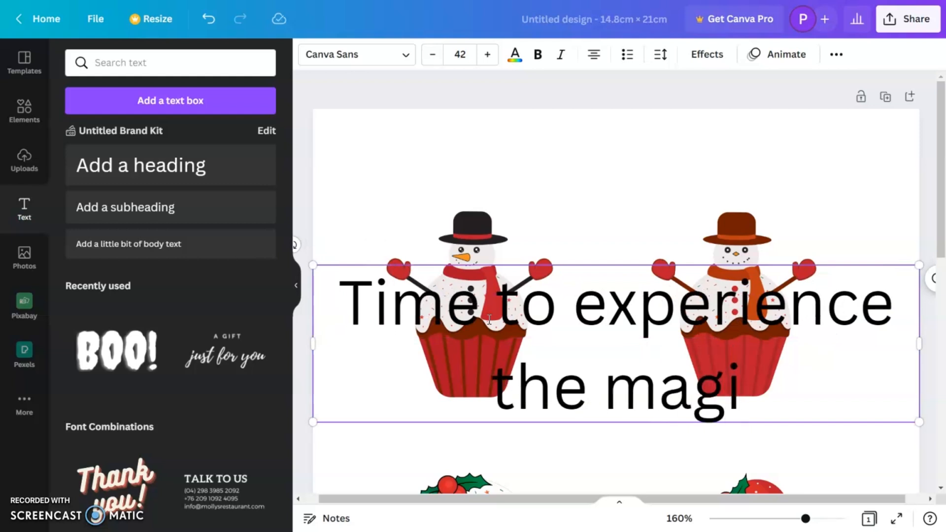
type("c")
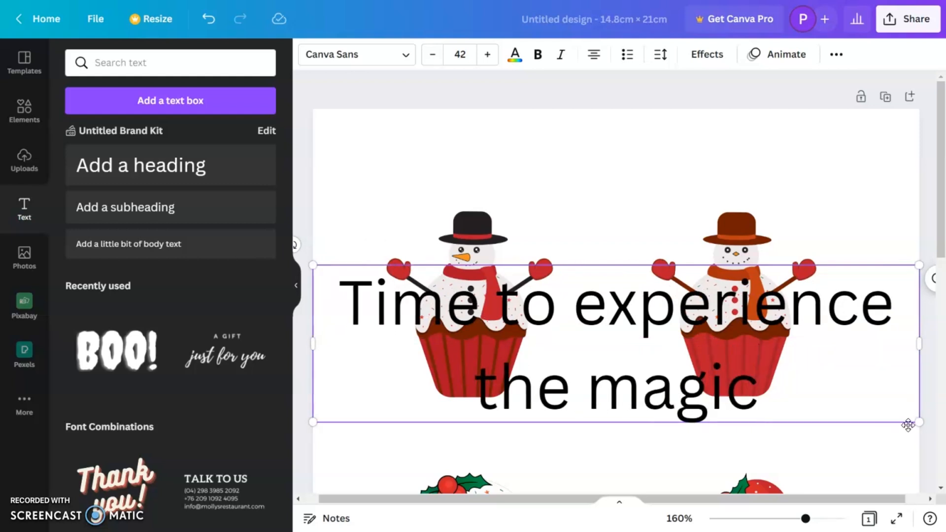
Shrink the heading to about size 16.3 and place it above the black-hatted snowman.
left_click_drag(918, 424, 734, 374)
left_click(616, 413)
left_click_drag(616, 355, 475, 192)
Make the heading above the black-hatted snowman bold and uppercase, and colour it dark red #C21919.
left_click(537, 55)
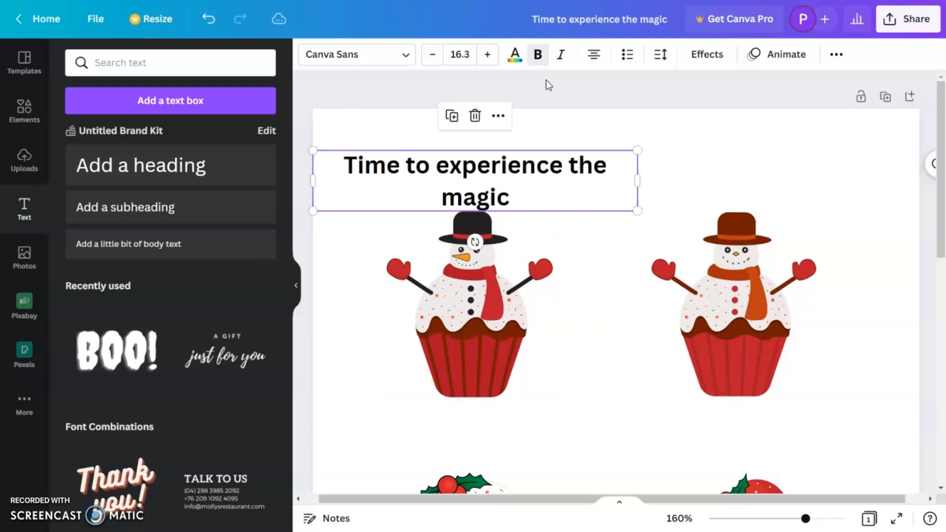
left_click(837, 55)
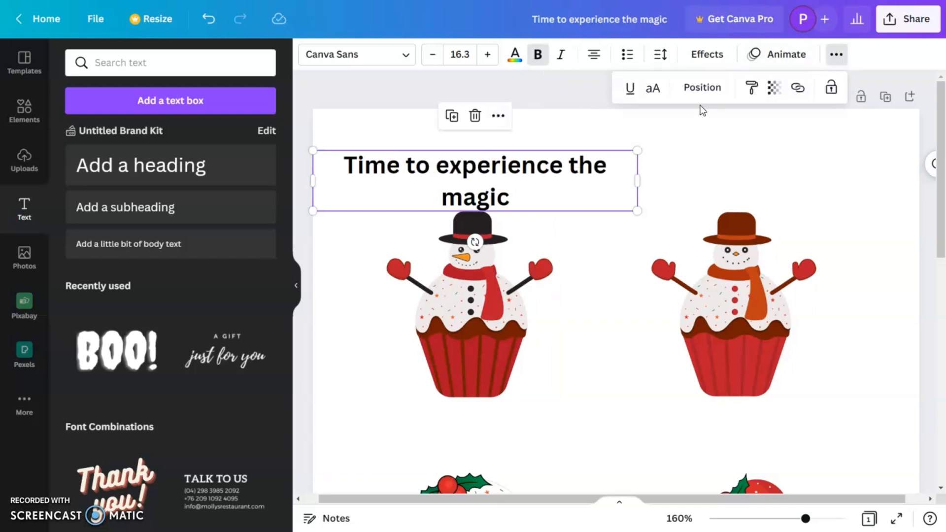
left_click(653, 88)
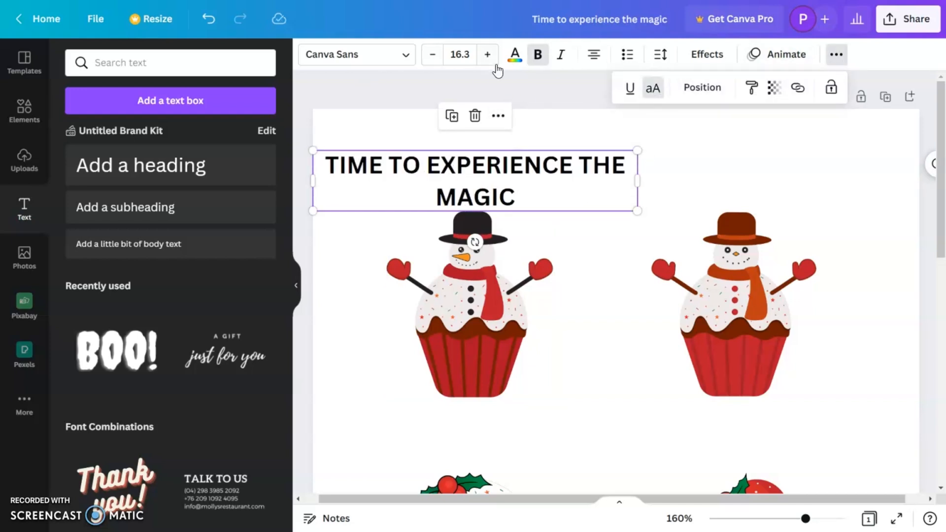
left_click(516, 55)
left_click(84, 333)
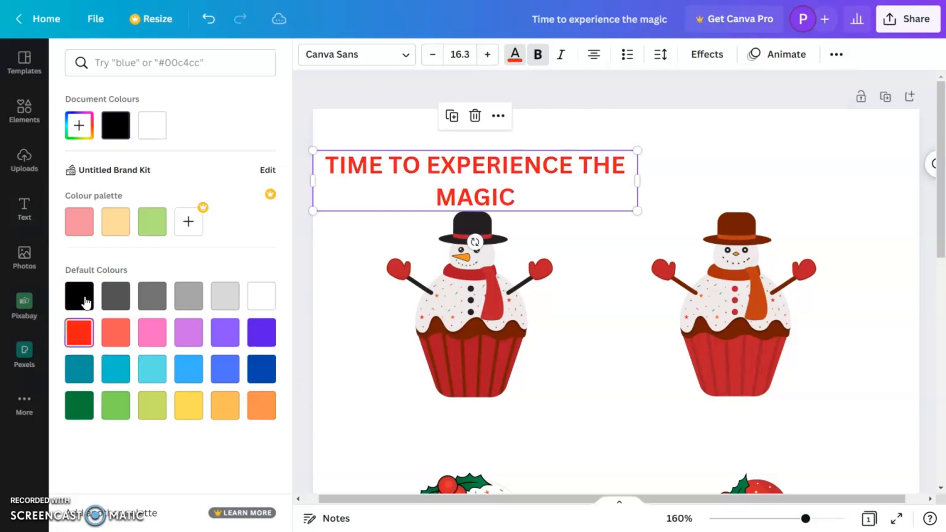
left_click(88, 131)
left_click(238, 179)
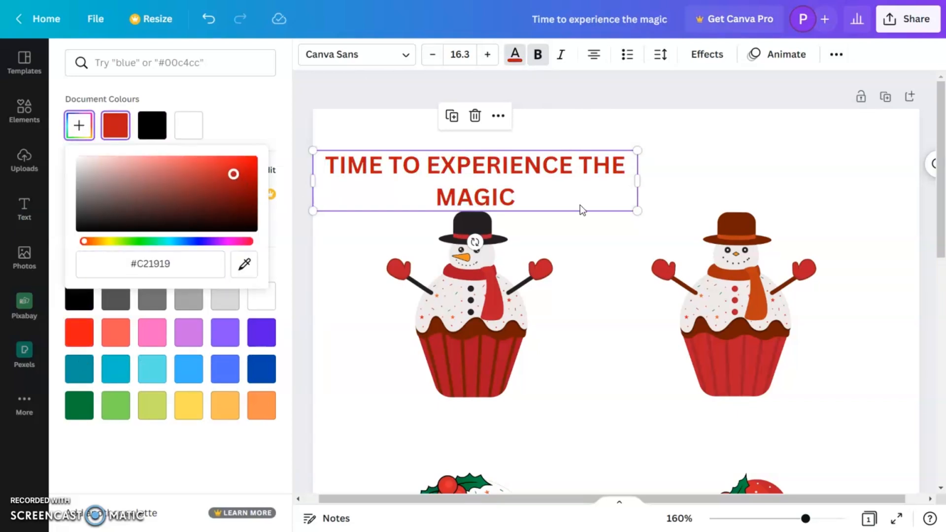
Curve the "TIME TO EXPERIENCE THE MAGIC" text and fit it at about size 10.1 as an arch over the black-hatted snowman.
left_click(710, 55)
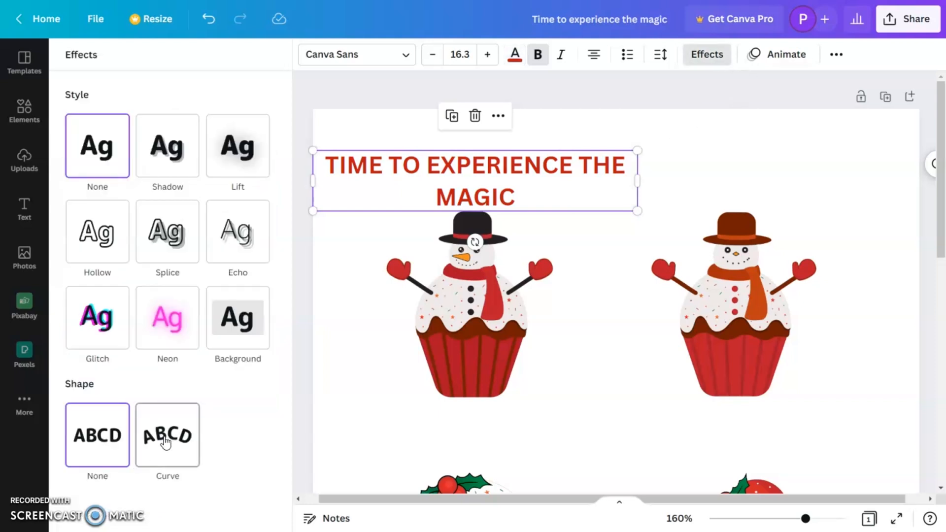
left_click(167, 440)
left_click_drag(613, 289, 540, 236)
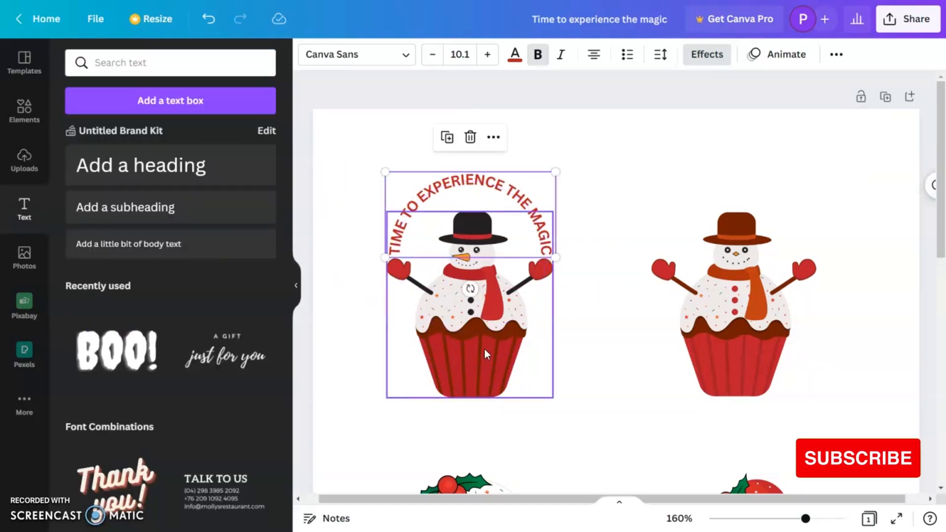
left_click_drag(471, 289, 472, 294)
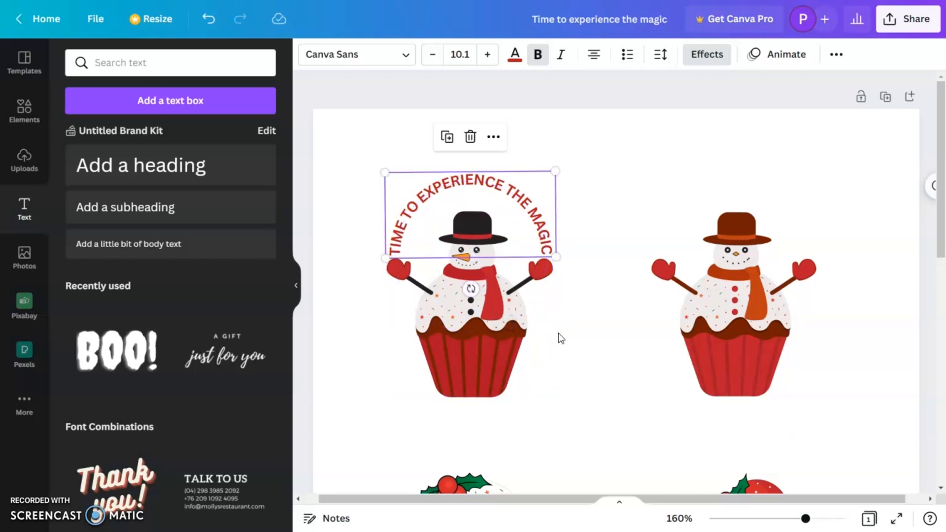
left_click(598, 362)
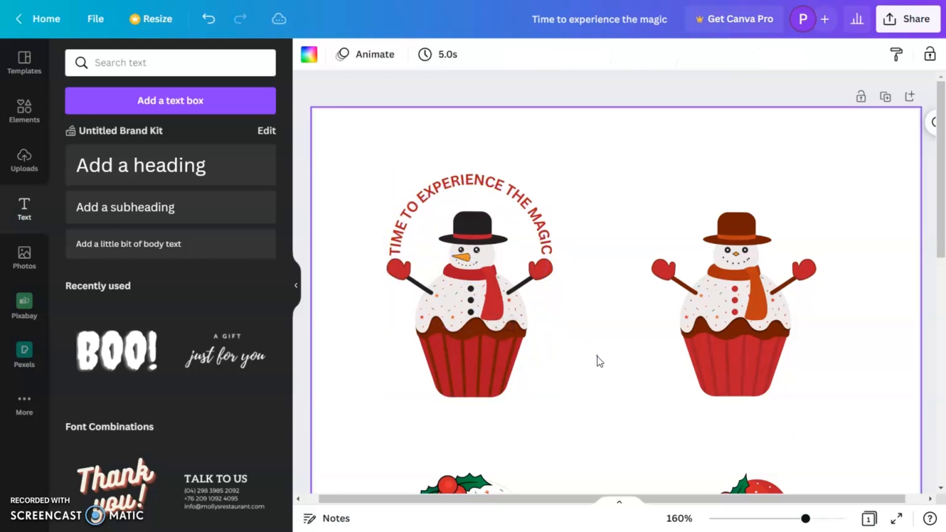
Duplicate the curved text over the brown-hatted snowman and change the copy to "TIME TO MAKE A SNOWMAN".
left_click(518, 200)
left_click_drag(588, 188, 784, 203)
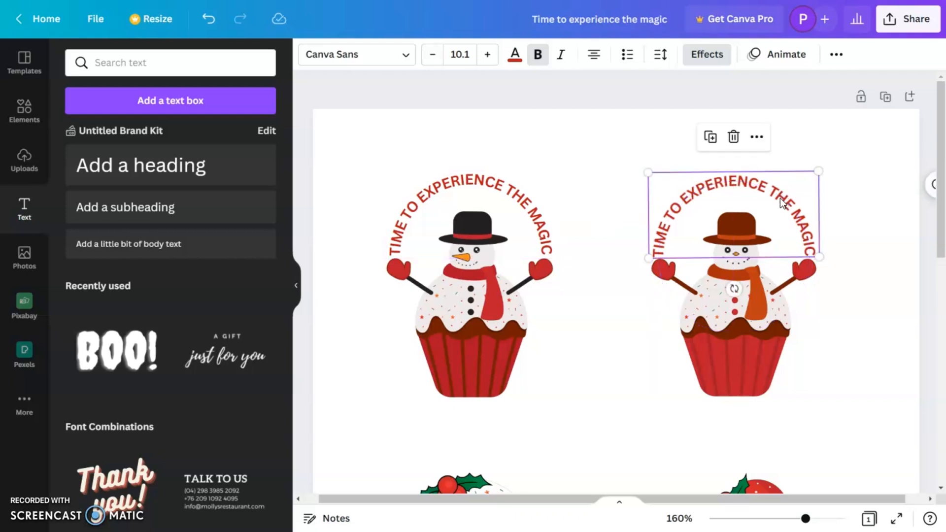
double_click(783, 202)
left_click_drag(718, 183, 788, 196)
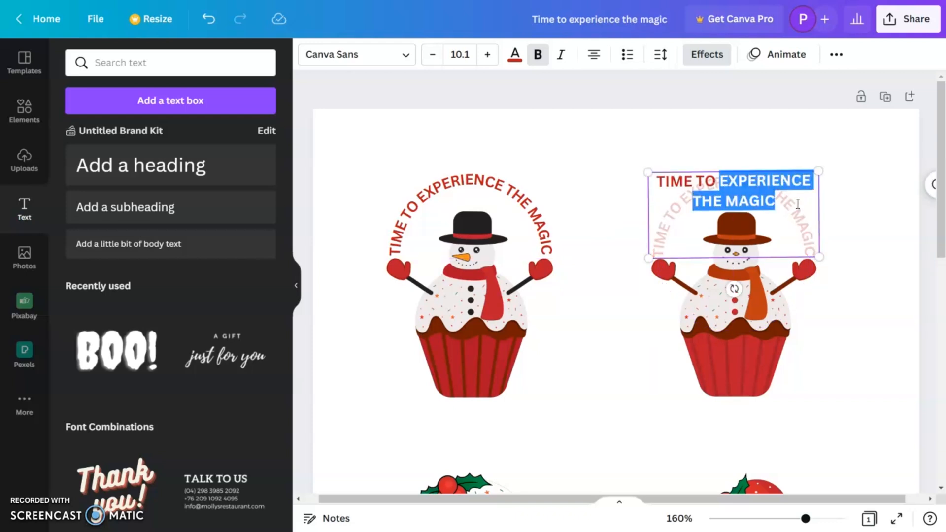
type("MAKE")
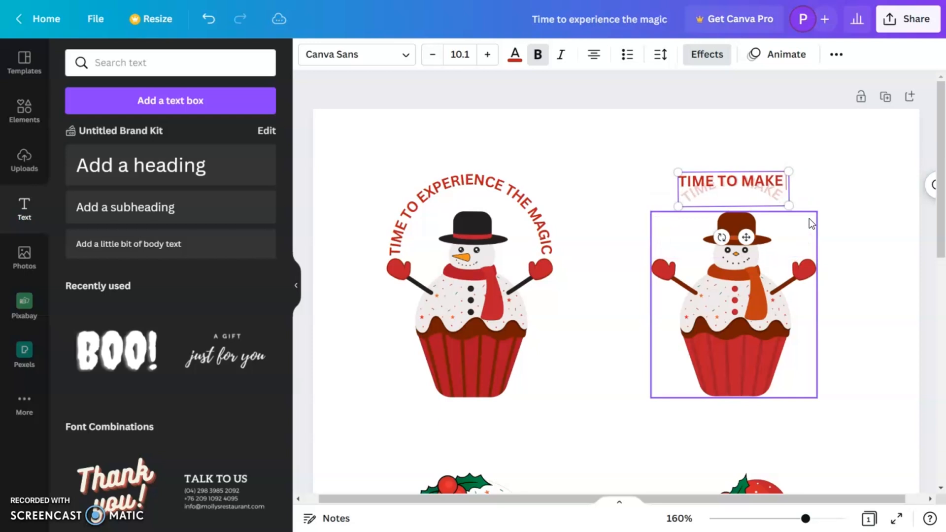
type(" A")
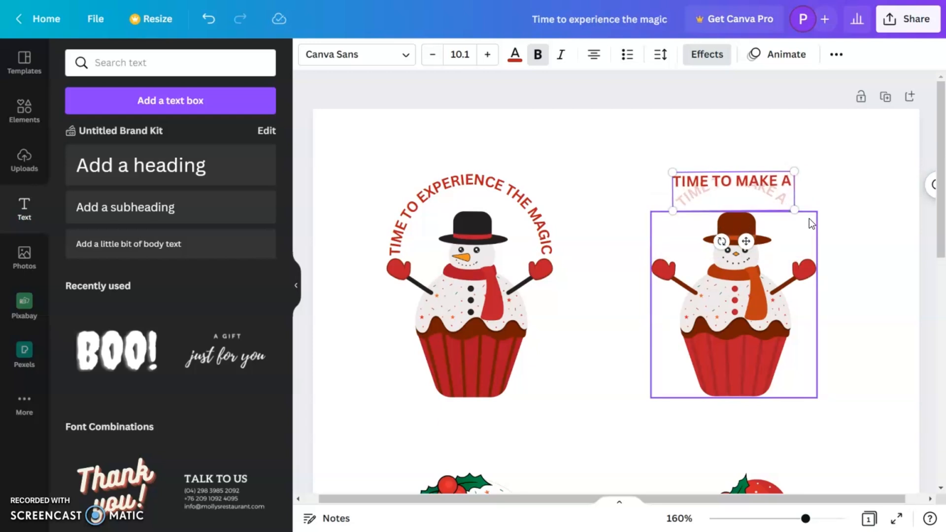
type(" SN")
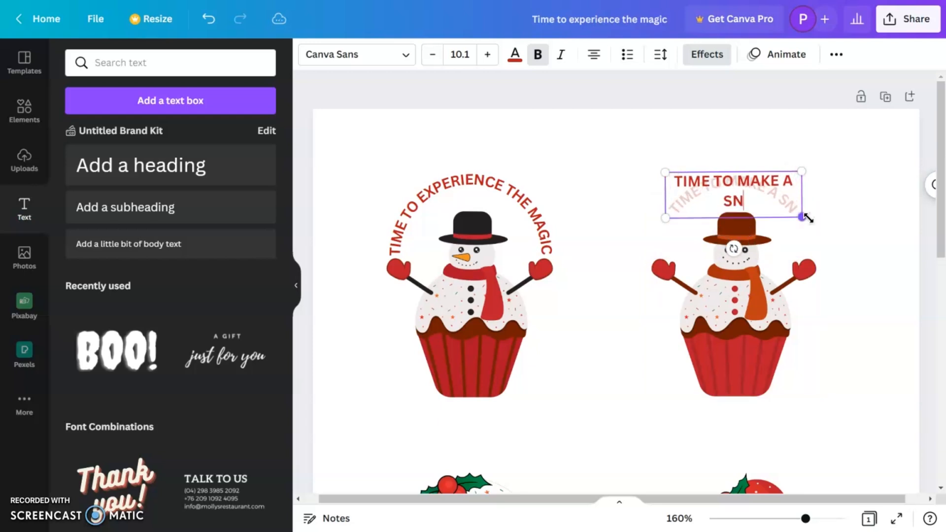
type("OWMAN")
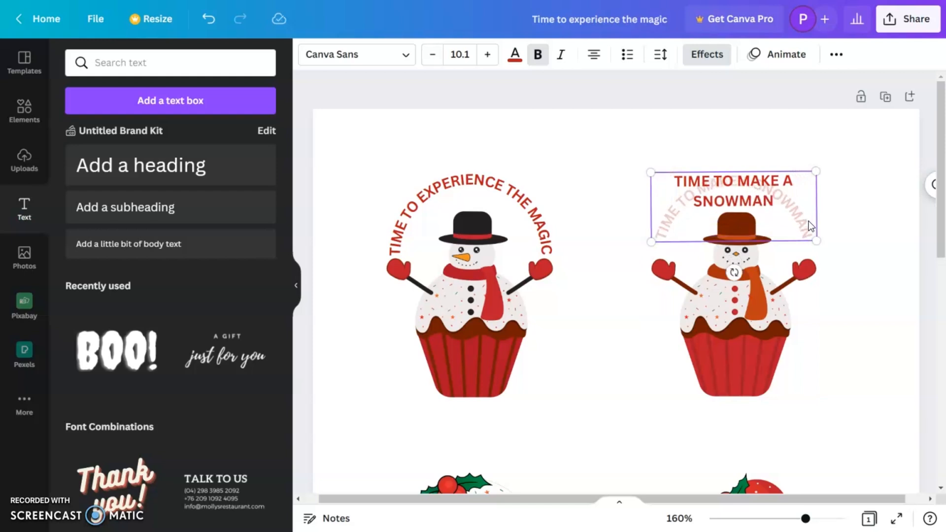
left_click(836, 237)
Enlarge the "TIME TO MAKE A SNOWMAN" arch slightly and lower it so its ends meet the snowman's mittens.
left_click(803, 226)
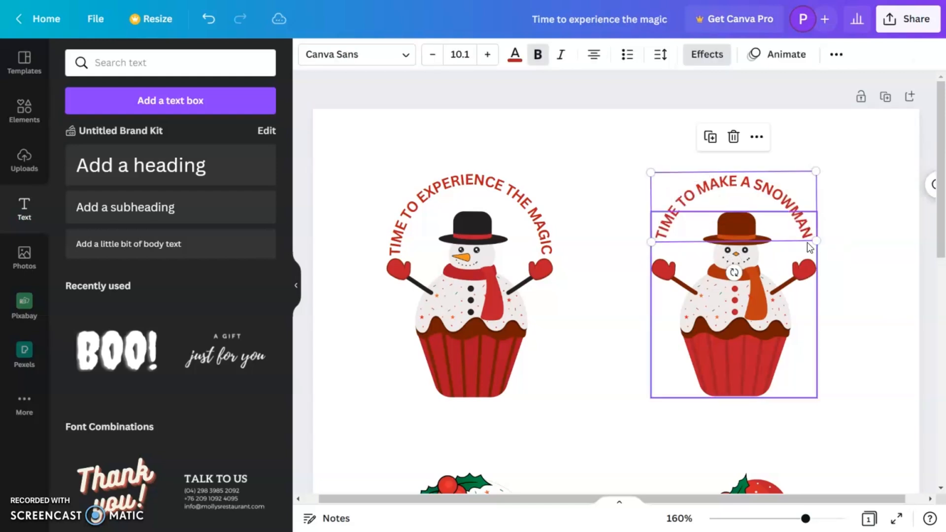
mouse_move(816, 240)
left_mouse_down()
mouse_move(835, 250)
mouse_move(821, 235)
left_mouse_up()
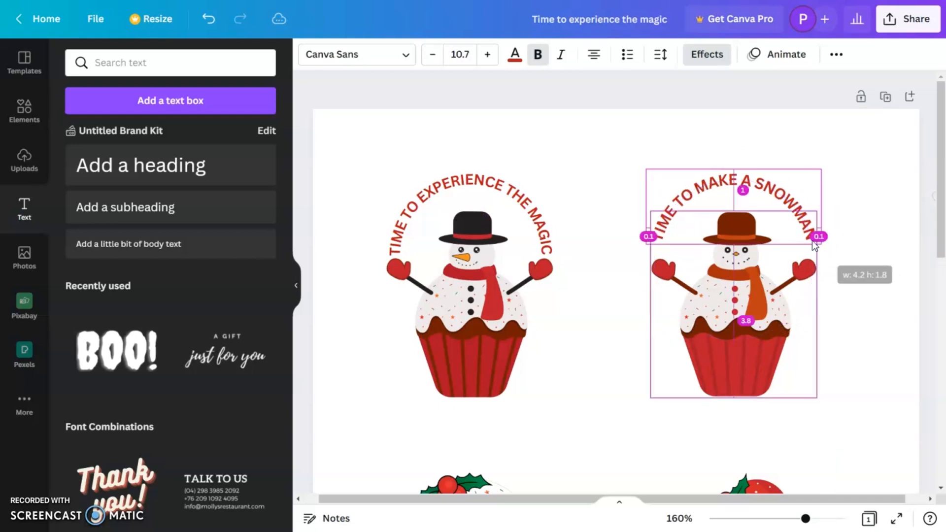
left_click_drag(792, 199, 795, 220)
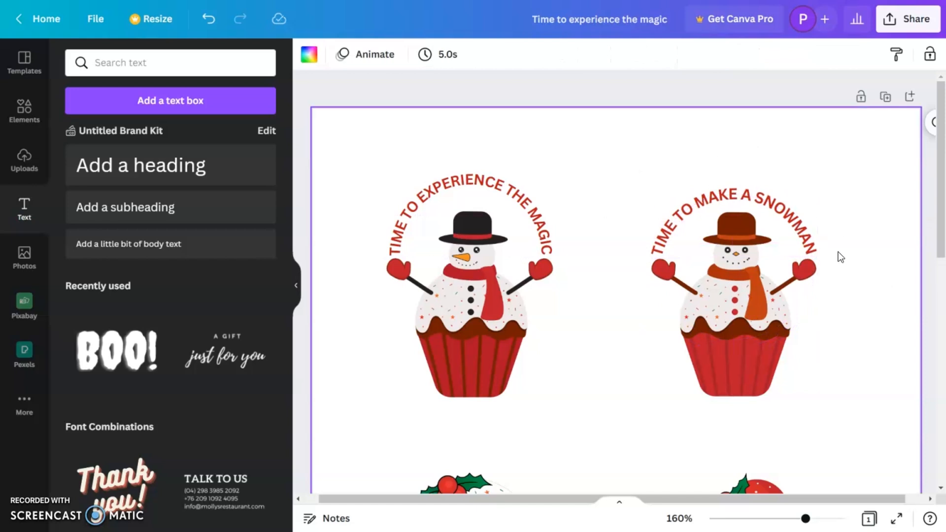
Add another heading to the page reading "Cupcake".
scroll(220, 395, "down", 3)
scroll(220, 395, "up", 3)
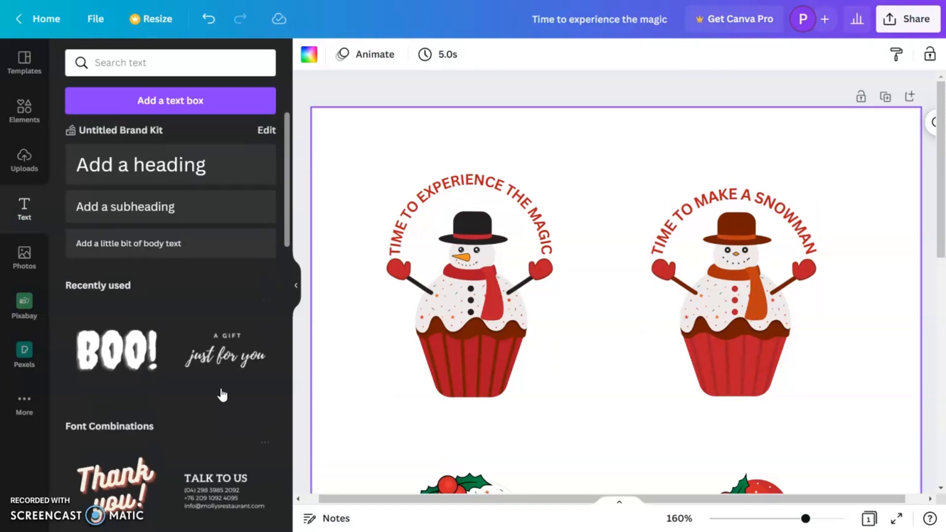
left_click(182, 175)
type("Cupc")
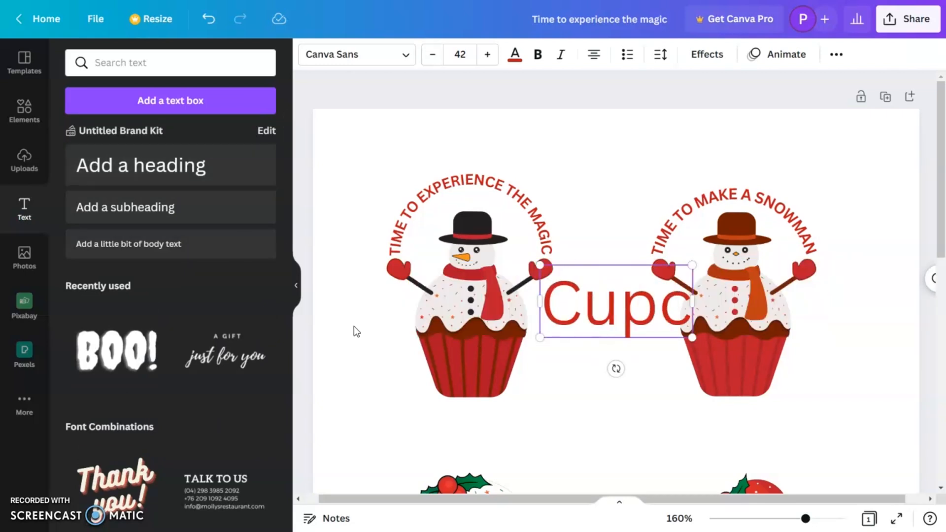
type("ake")
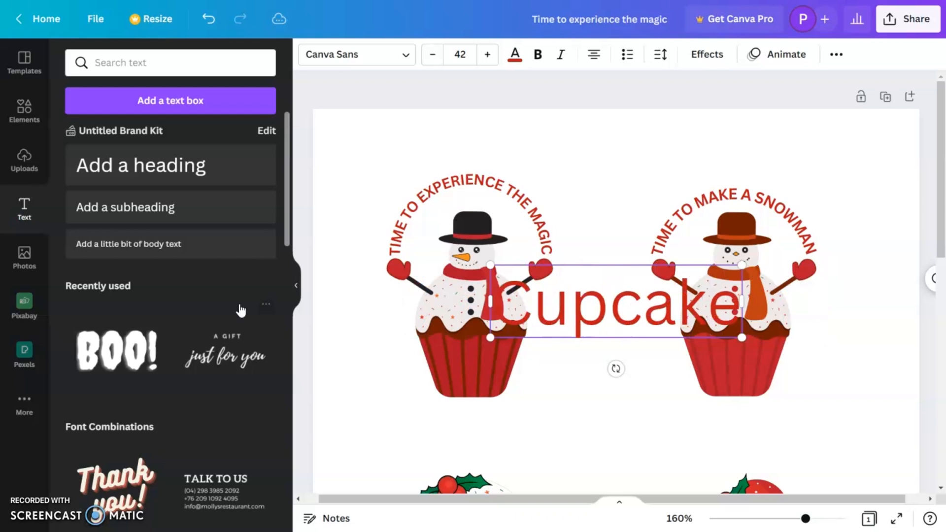
Search the fonts for "play" and set the "Cupcake" heading in Playlist Script.
left_click(359, 50)
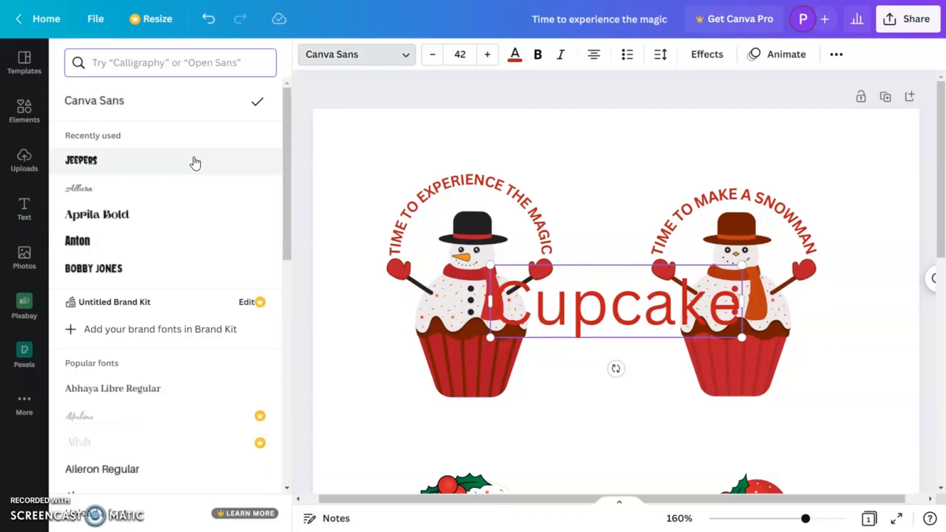
left_click(167, 63)
type("play")
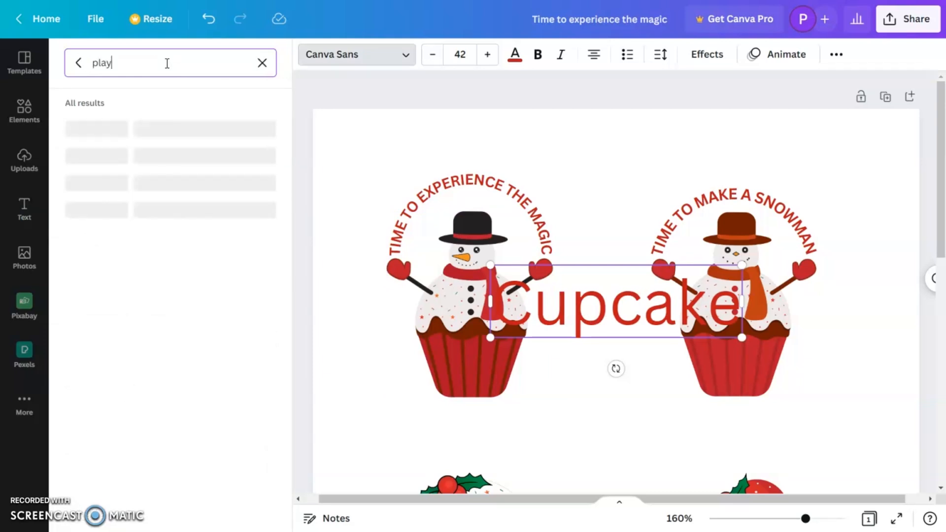
left_click(166, 162)
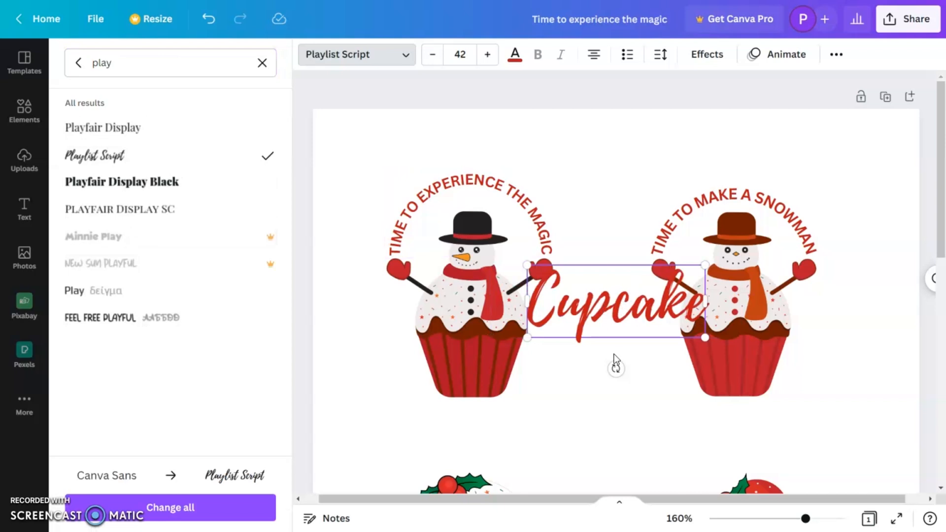
left_click(638, 323)
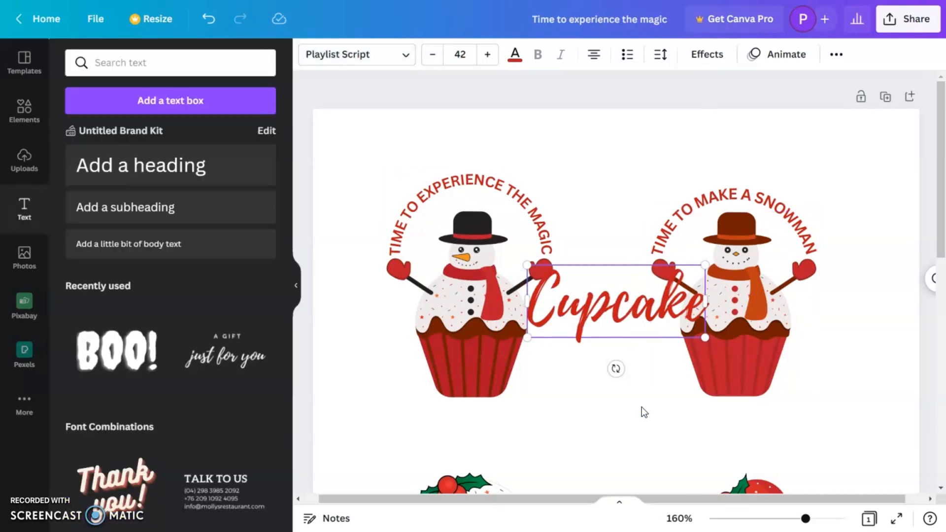
Move the "Cupcake" heading over the brown-hatted snowman's cupcake base, recolour it coral, and shrink it to size 40.4.
left_click_drag(642, 306, 761, 370)
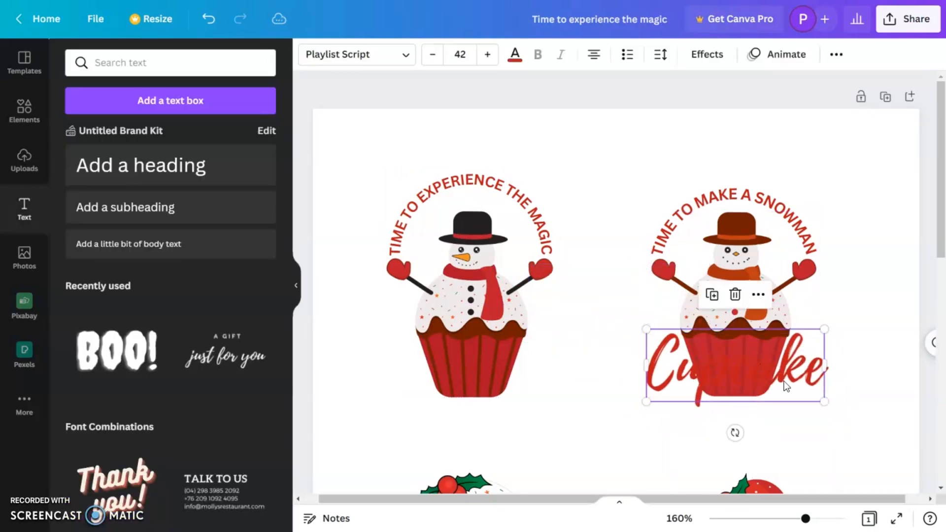
left_click(512, 57)
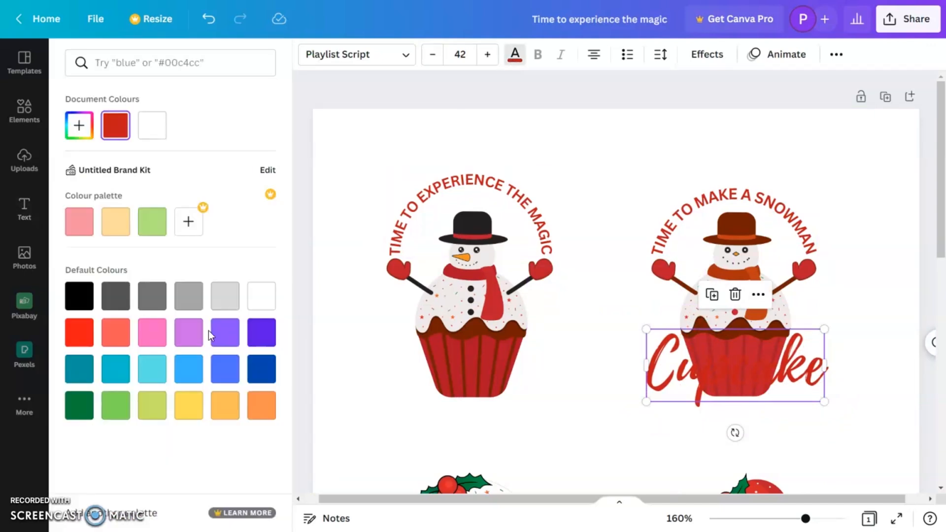
left_click(116, 339)
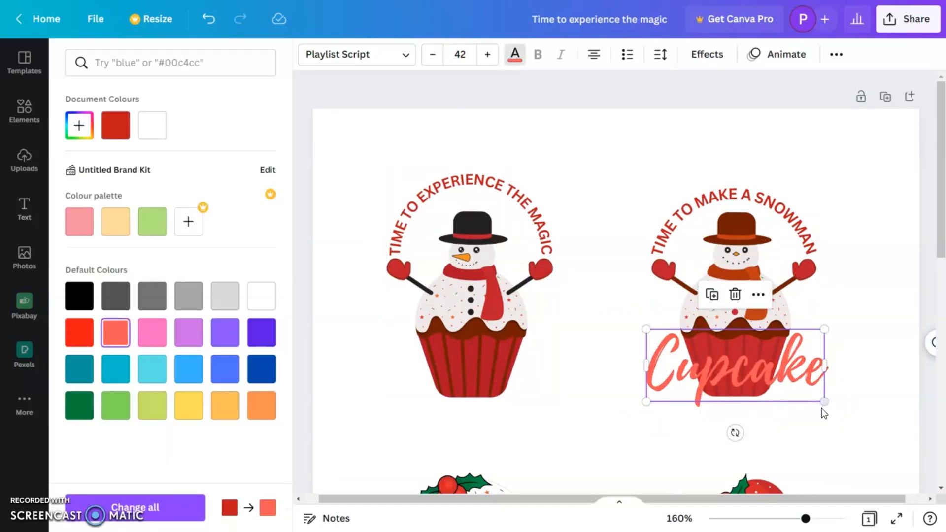
left_click_drag(822, 405, 819, 399)
left_click_drag(770, 367, 765, 380)
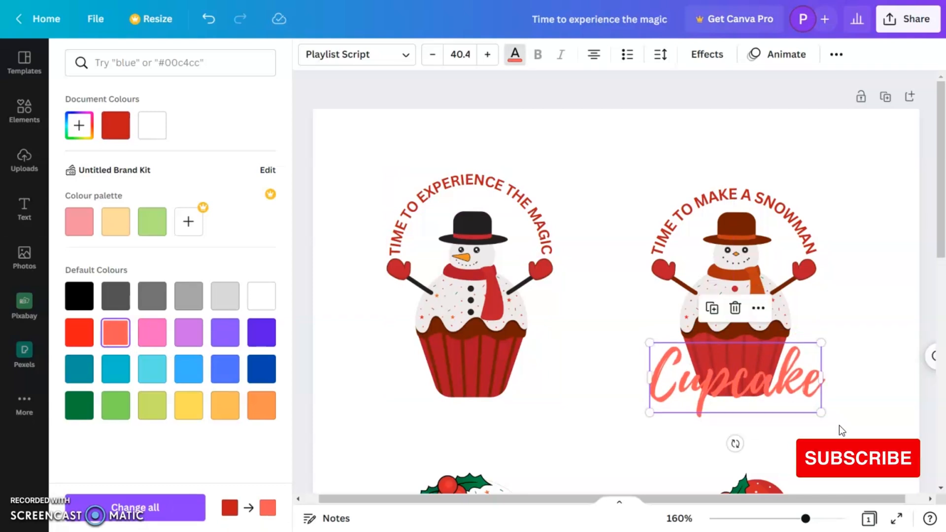
key("Escape")
left_click(863, 424)
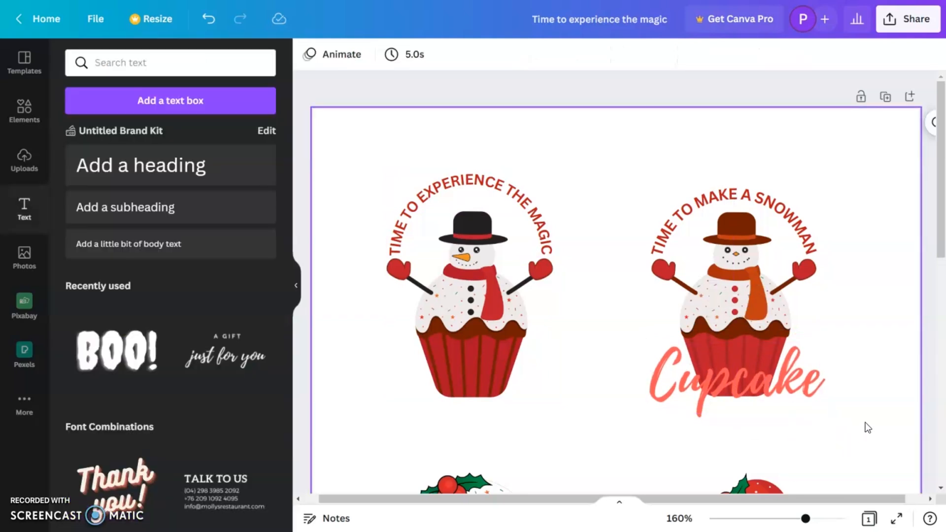
Duplicate the coral "Cupcake" text onto the wrapper of the white-frosted holly cupcake.
scroll(862, 424, "down", 4)
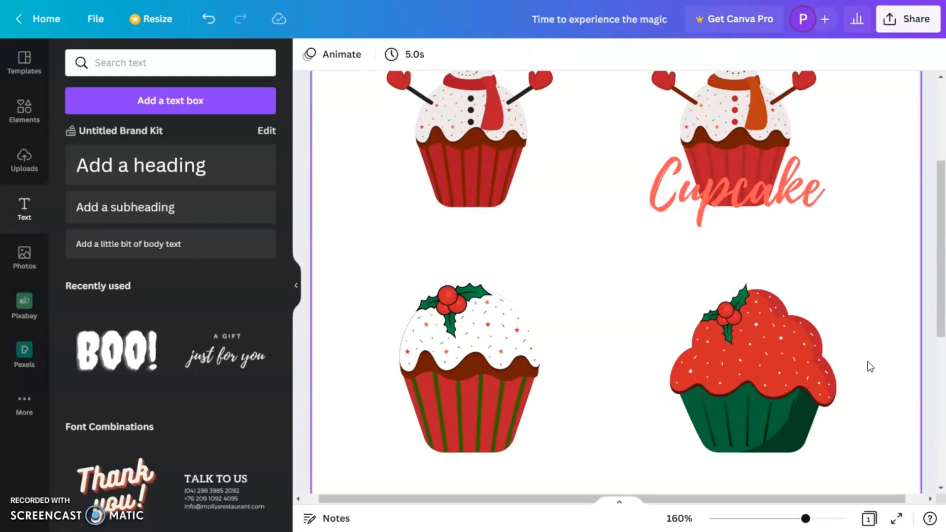
left_click_drag(771, 209, 502, 454)
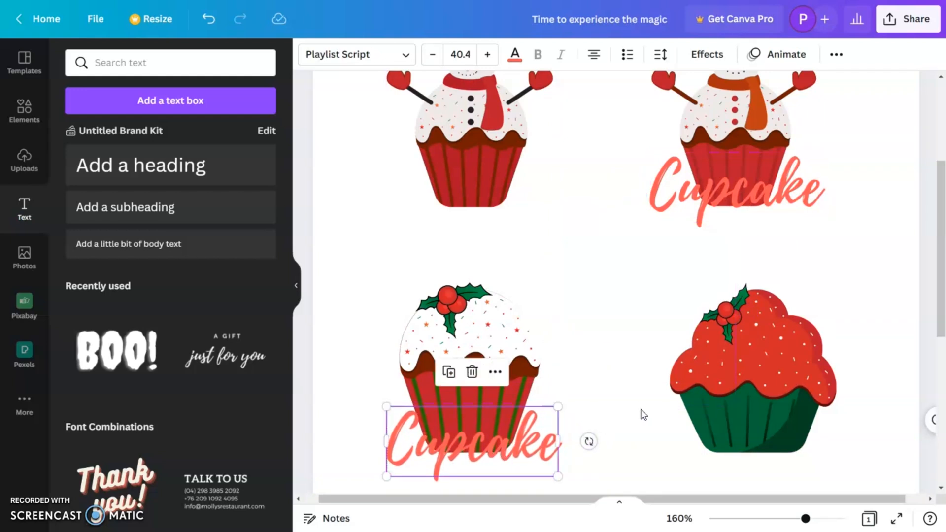
scroll(598, 393, "down", 1)
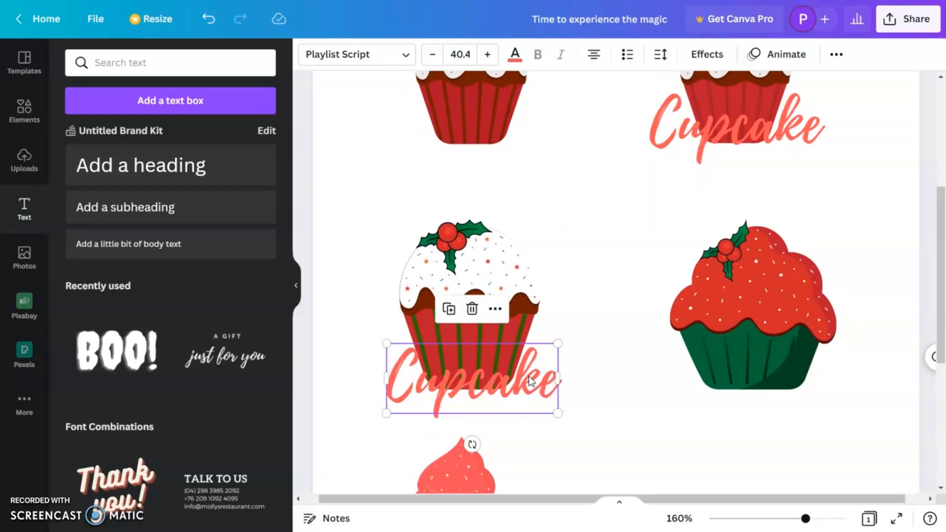
Add a heading reading "IceCream" and format it as bold uppercase text.
left_click(195, 180)
type("I")
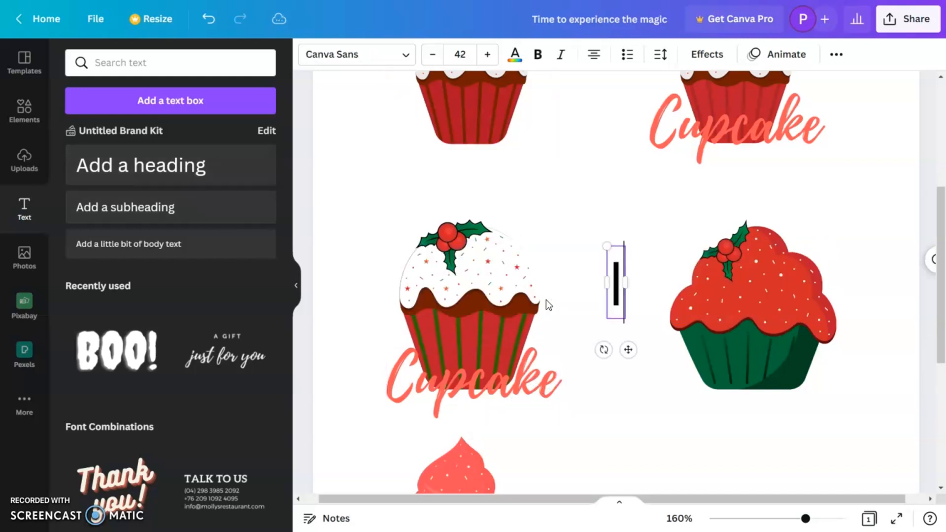
type("ceCream")
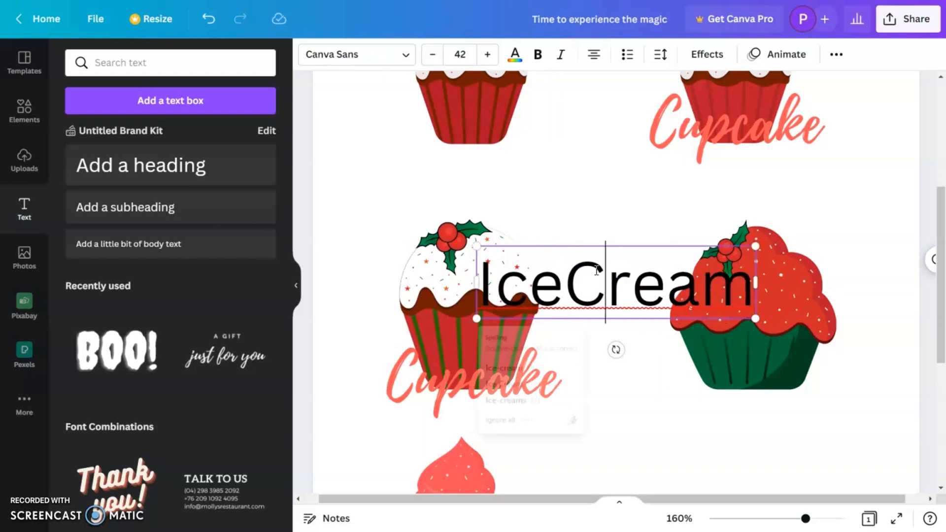
key("ctrl+a")
left_click(537, 56)
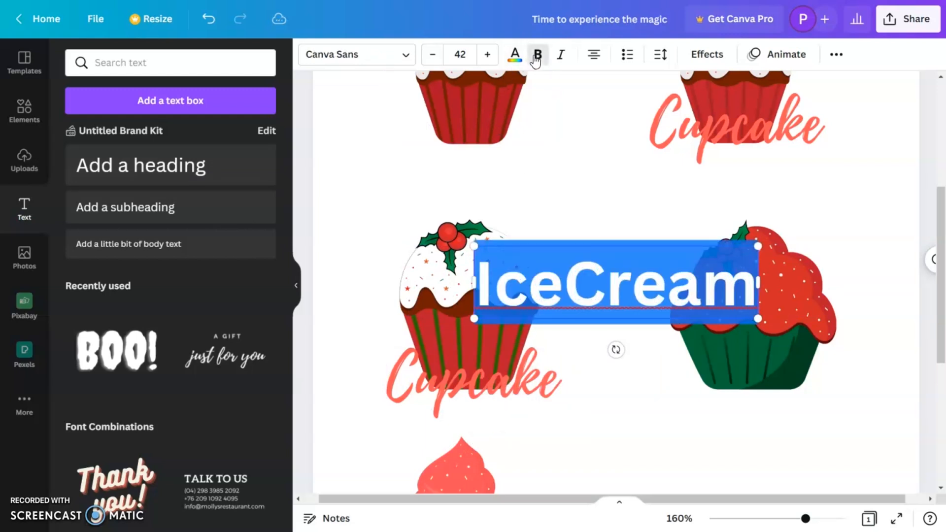
left_click(836, 54)
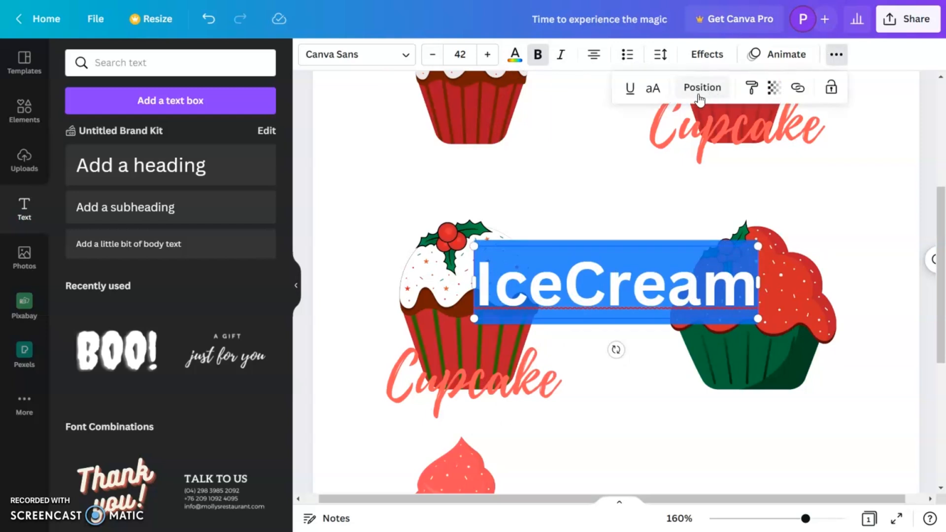
left_click(655, 89)
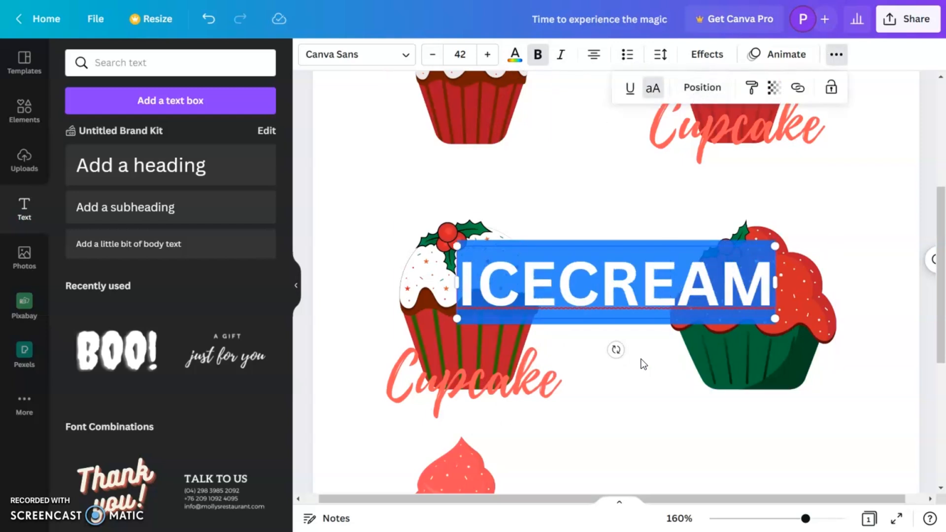
Shrink the "ICECREAM" heading to size 17.8 and place it directly under "Cupcake" on the white-frosted cupcake.
left_click_drag(776, 321, 696, 300)
left_click(635, 305)
left_click_drag(635, 304, 482, 402)
left_click_drag(547, 423, 517, 410)
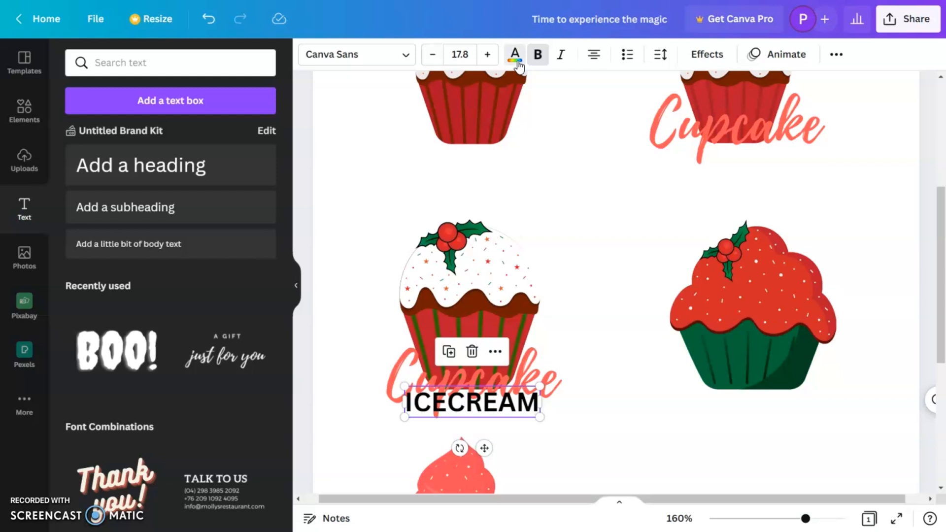
Colour the "ICECREAM" text dark green and send it to the back.
left_click(515, 54)
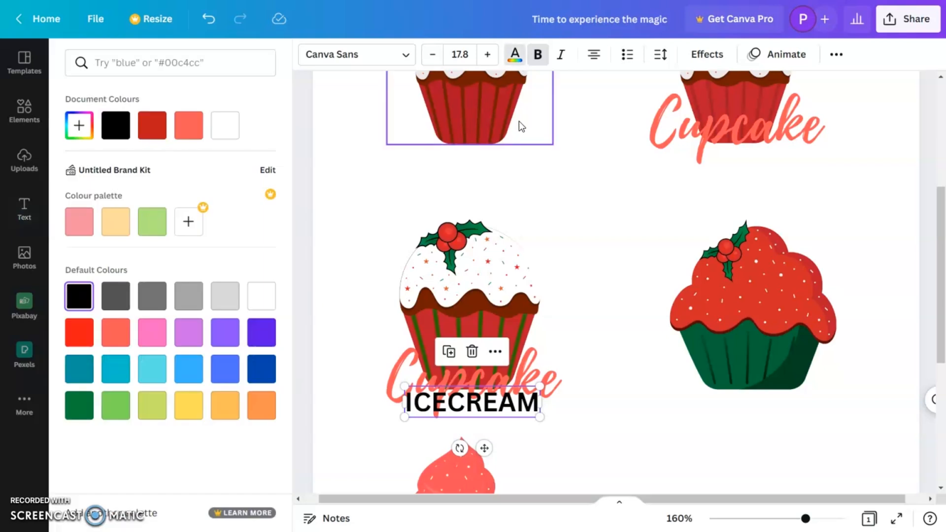
left_click(79, 412)
right_click(499, 408)
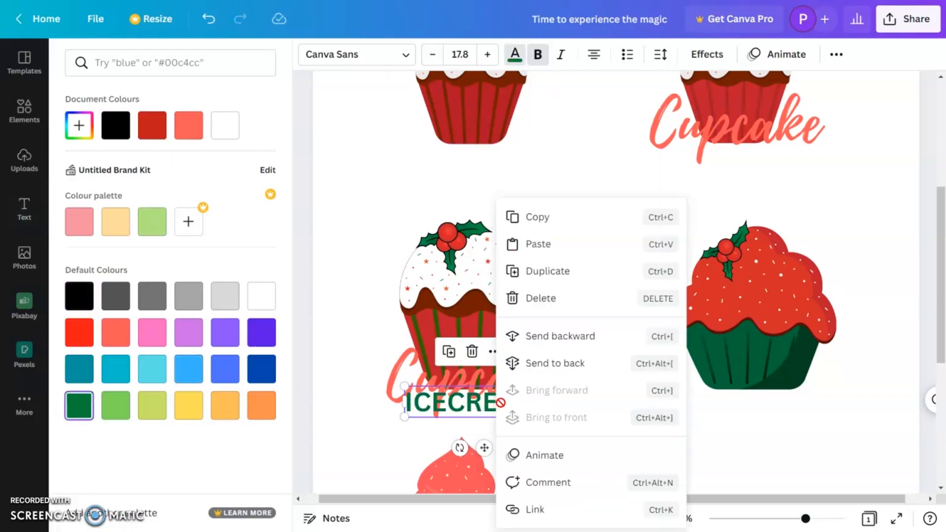
left_click(586, 369)
scroll(610, 427, "down", 1)
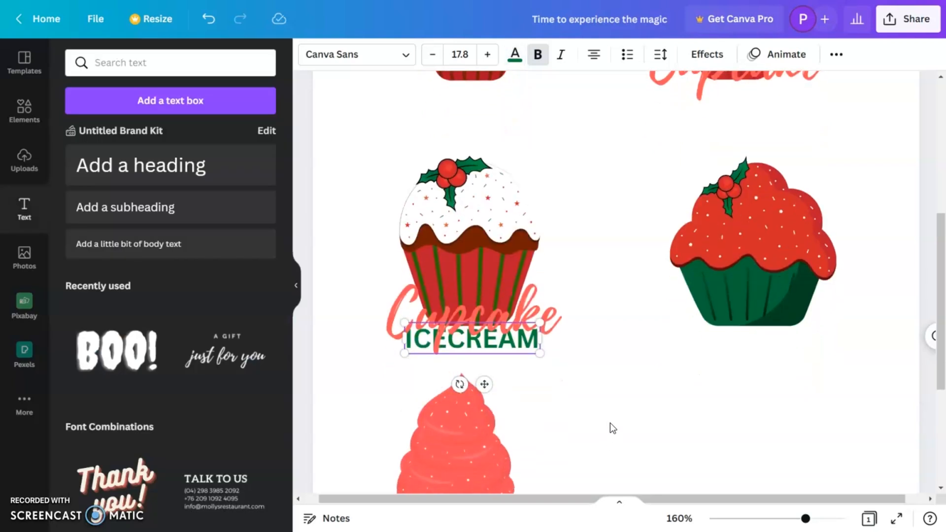
Lock the "Cupcake" text that overlaps "ICECREAM" on the white-frosted cupcake.
left_click(609, 419)
left_click(515, 345)
left_click(527, 364)
left_click_drag(534, 320, 535, 319)
left_click(546, 351)
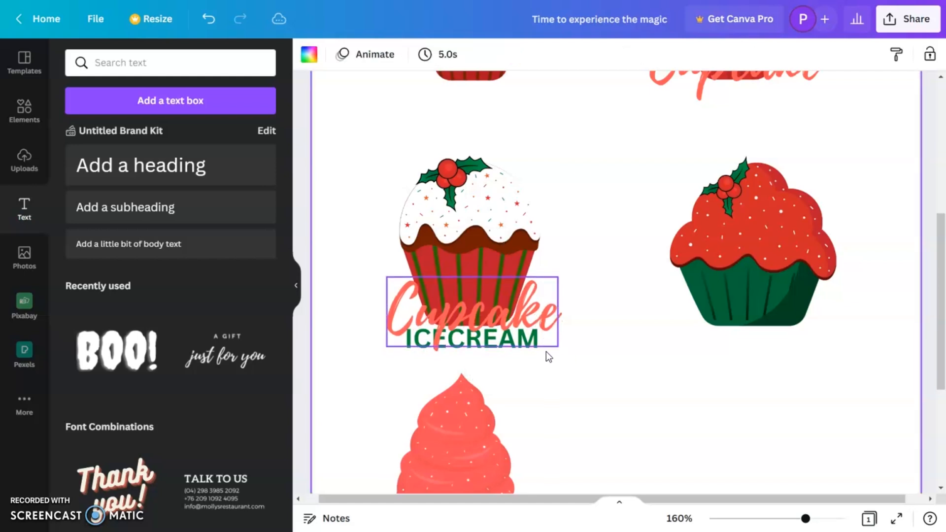
left_click(518, 319)
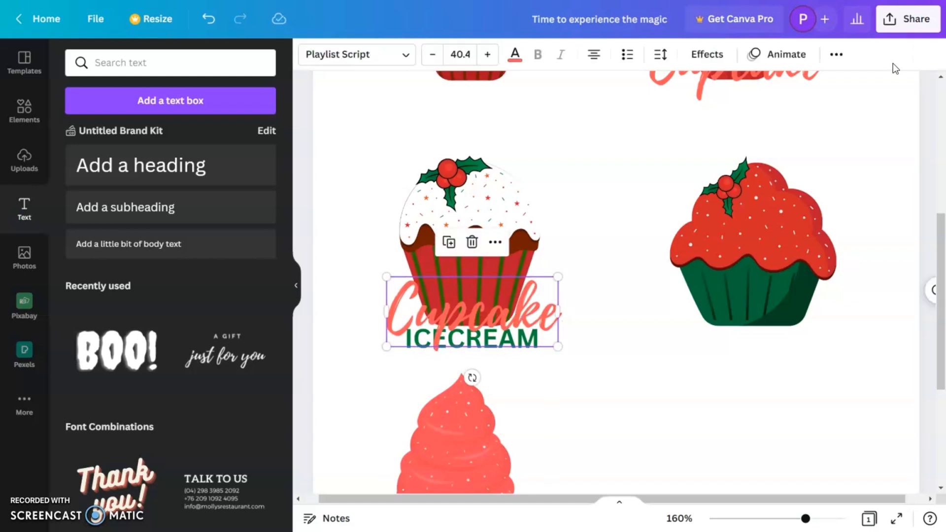
left_click(836, 55)
left_click(831, 88)
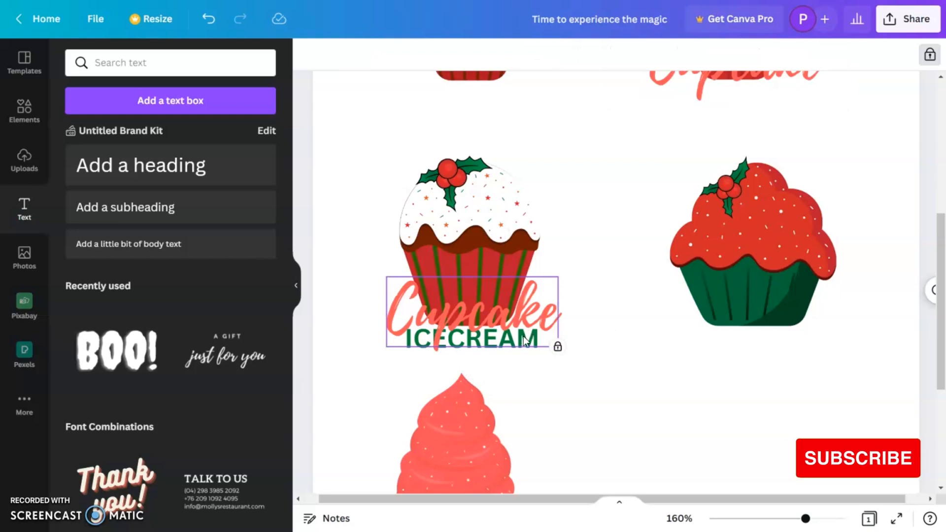
Reduce the "ICECREAM" text to size 16.2 and centre it beneath "Cupcake".
left_click(536, 373)
left_click(532, 351)
left_click(534, 358)
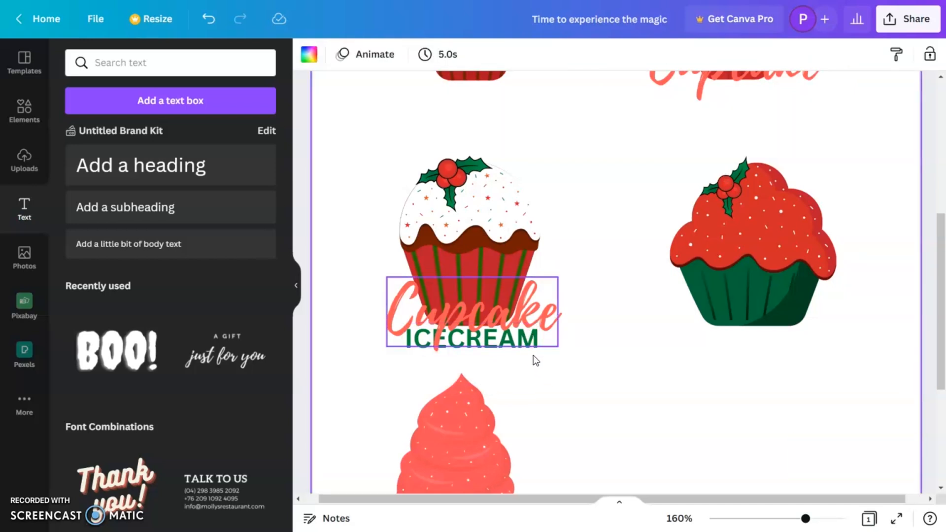
left_click(528, 353)
left_click_drag(524, 349, 540, 353)
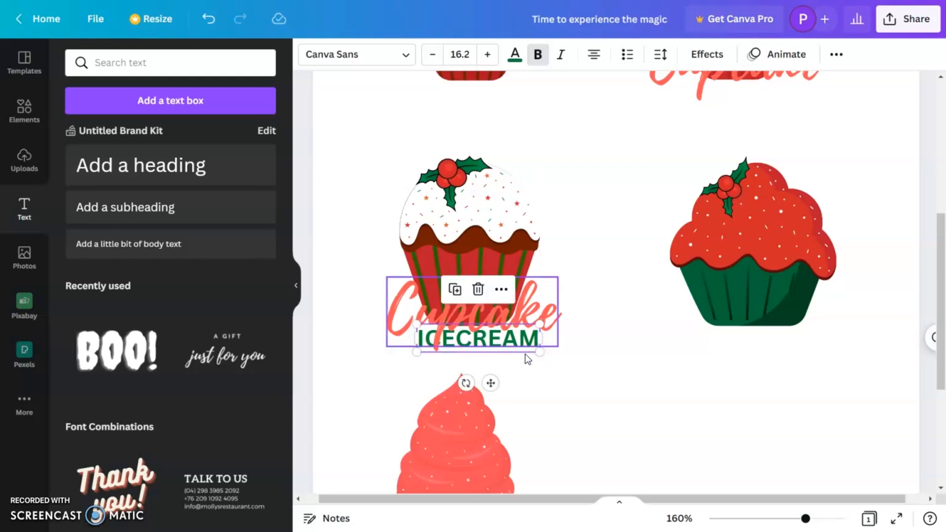
left_click_drag(490, 383, 485, 382)
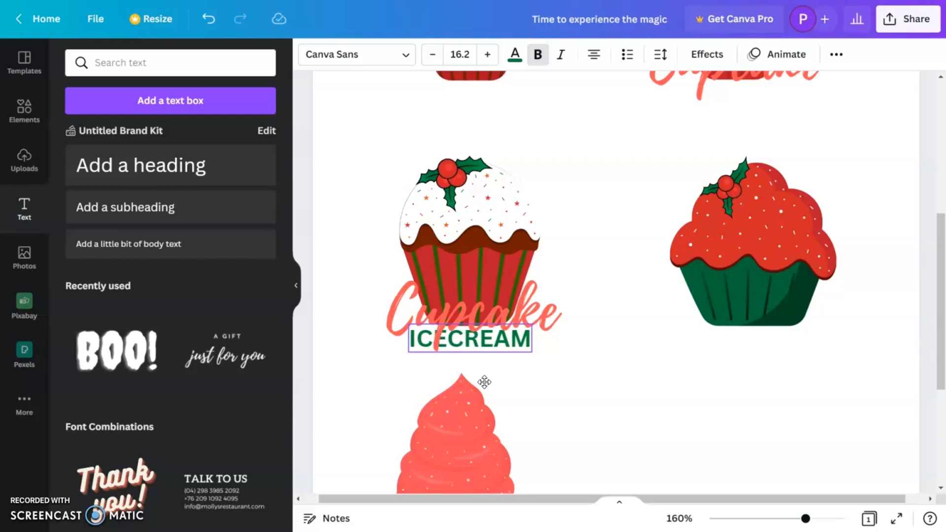
left_click_drag(484, 382, 485, 382)
left_click(617, 393)
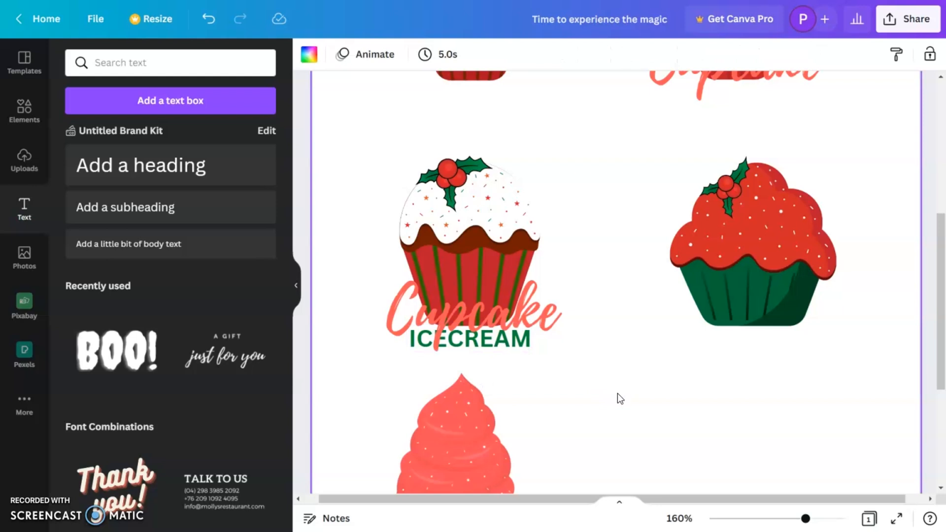
Unlock the "Cupcake" text on the white-frosted cupcake.
left_click(479, 325)
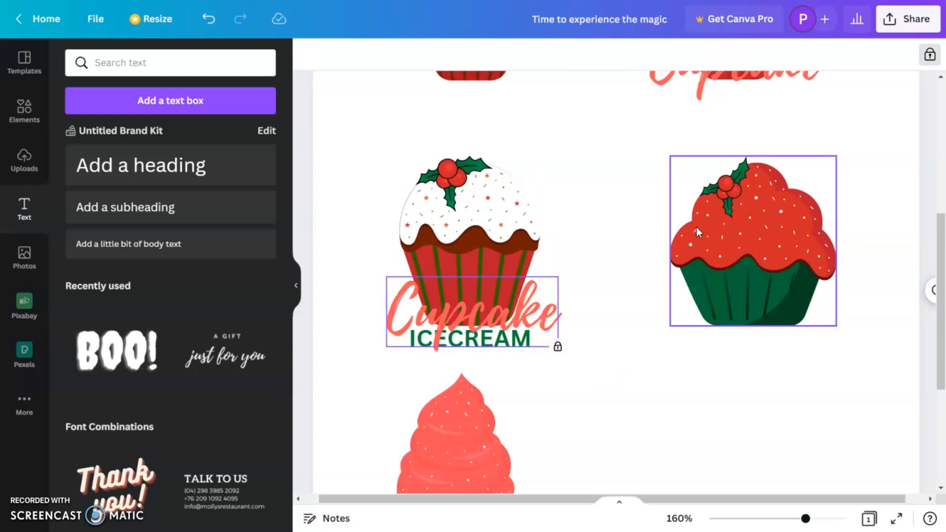
left_click(931, 56)
left_click(603, 389)
Duplicate the "Cupcake" text onto the red-frosted cupcake with the green wrapper and change the copy to "Christmas".
left_click_drag(676, 501, 696, 501)
left_click_drag(460, 325, 731, 332)
double_click(728, 331)
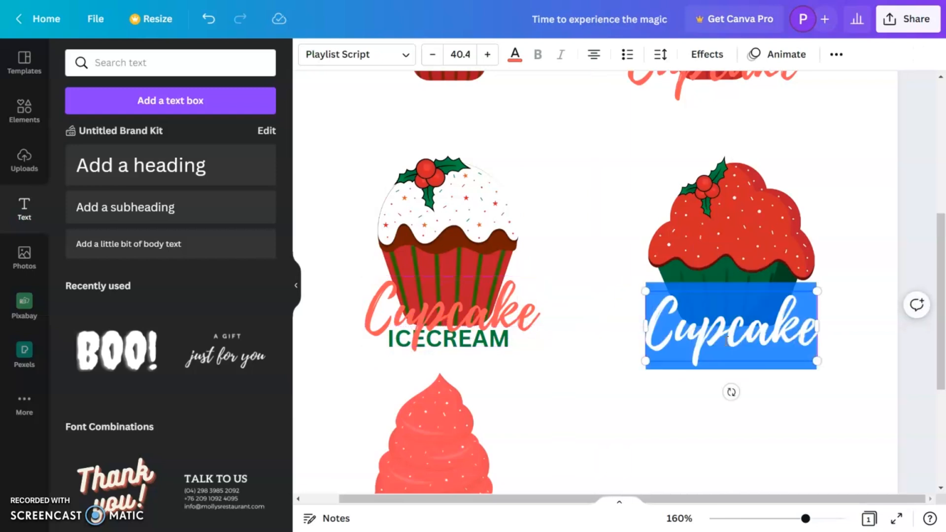
type("Chri")
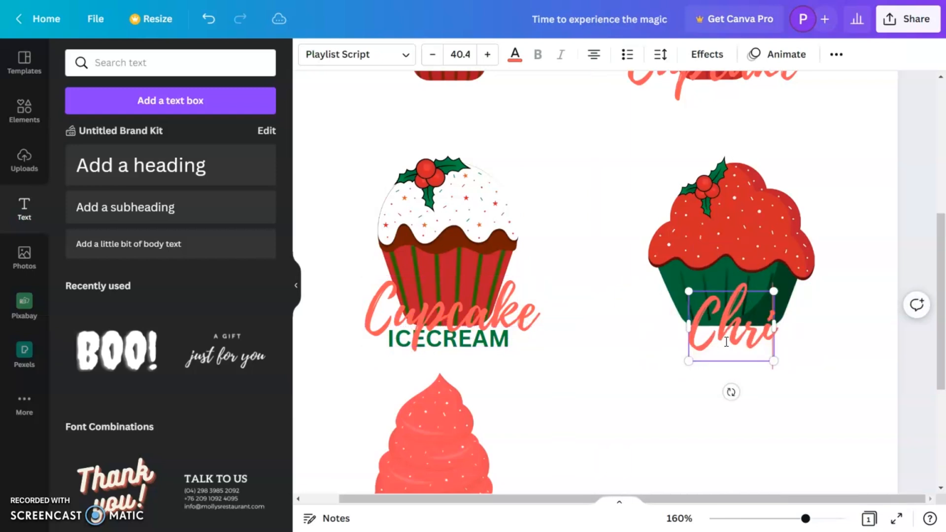
type("stmas")
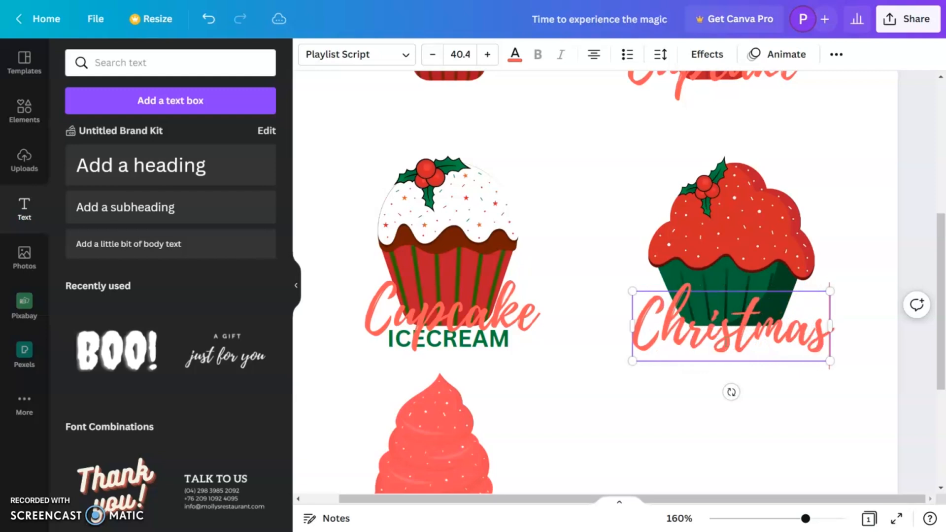
Raise the "Christmas" text slightly over the green wrapper and shrink it a little.
left_click(782, 398)
left_click_drag(753, 339, 752, 330)
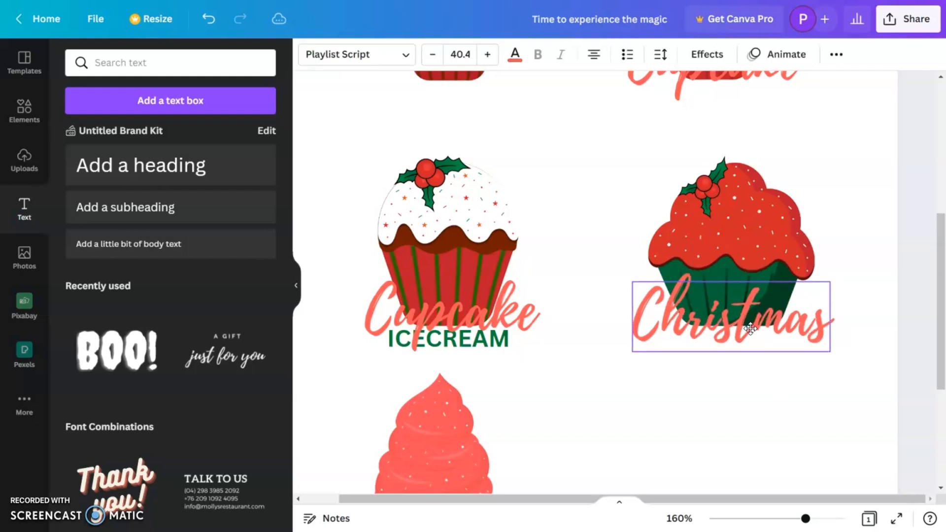
left_click(747, 409)
left_click(773, 341)
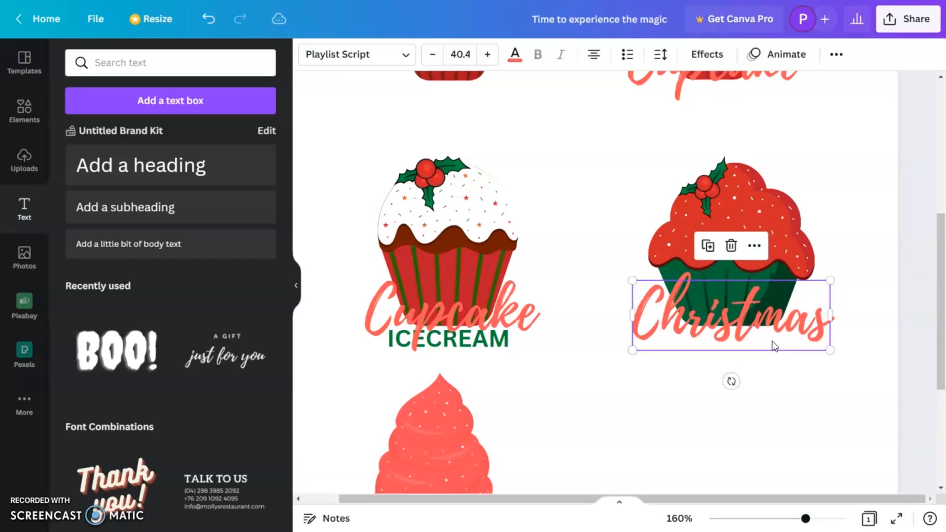
left_click_drag(823, 348, 802, 331)
left_click(825, 345)
left_click(776, 386)
Duplicate the green "ICECREAM" text, place it below "Christmas", and change the copy to "MERRY".
left_click(469, 344)
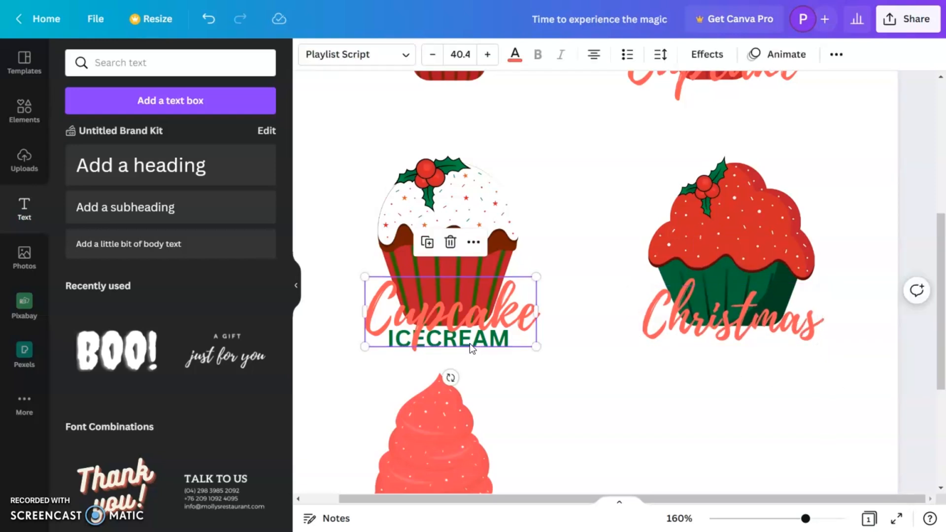
left_click(512, 324)
left_click(499, 345)
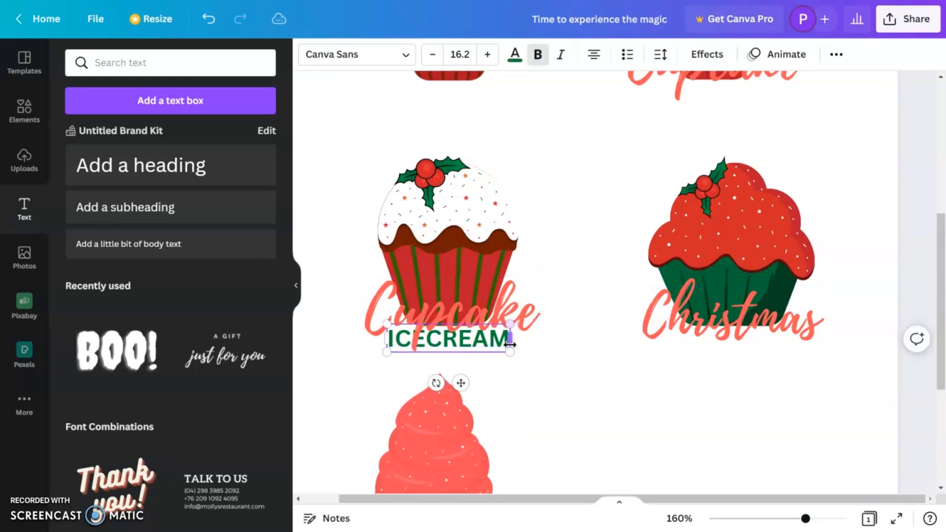
left_click_drag(462, 383, 753, 416)
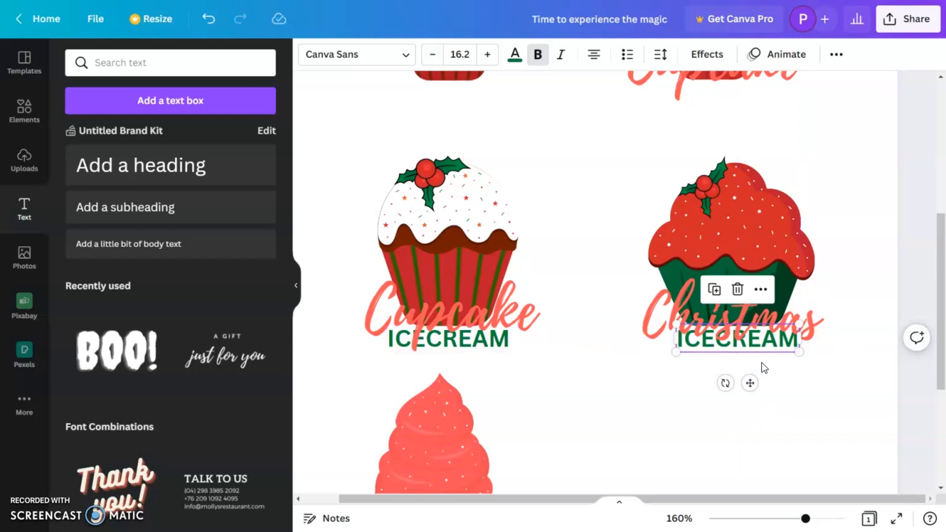
left_click_drag(743, 341, 743, 381)
double_click(744, 381)
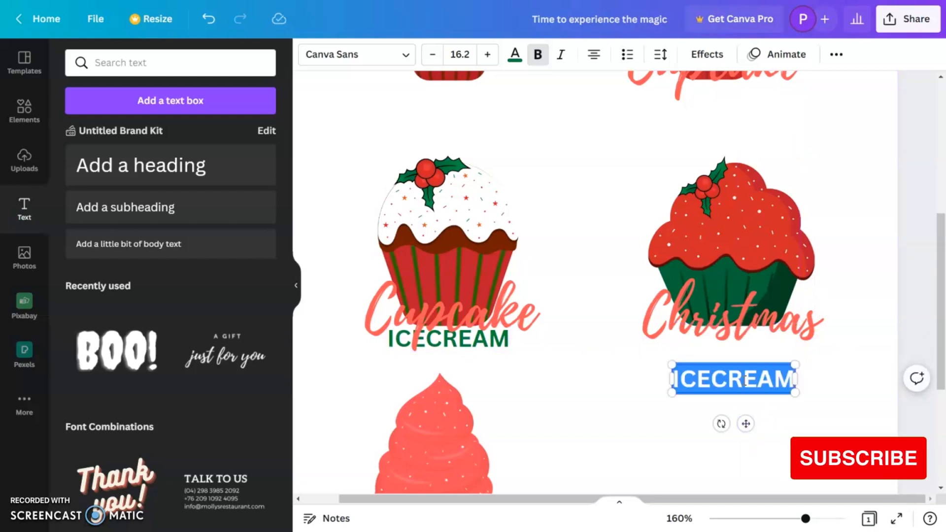
type("MERRY")
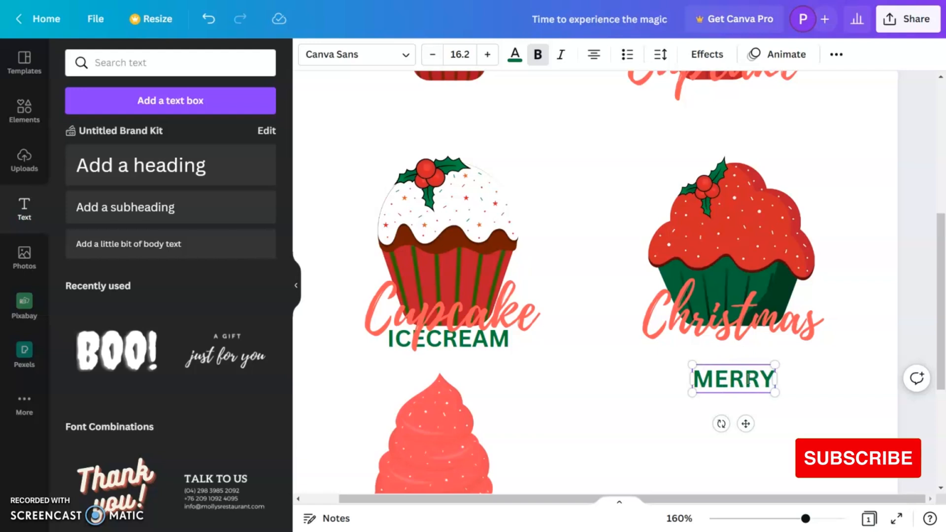
Enlarge the "MERRY" text to about size 20.2 and move it up directly beneath "Christmas".
left_click(806, 364)
left_click_drag(758, 393, 785, 360)
left_click_drag(745, 395, 748, 396)
left_click(765, 404)
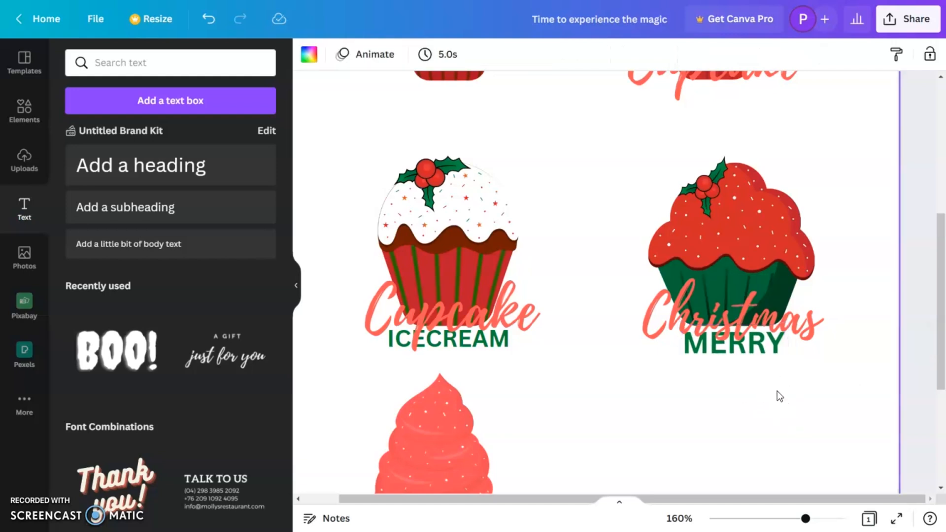
Nudge the "MERRY" text slightly upward so it sits tighter against the "Christmas" lettering.
left_click(763, 351)
left_click_drag(799, 332, 799, 325)
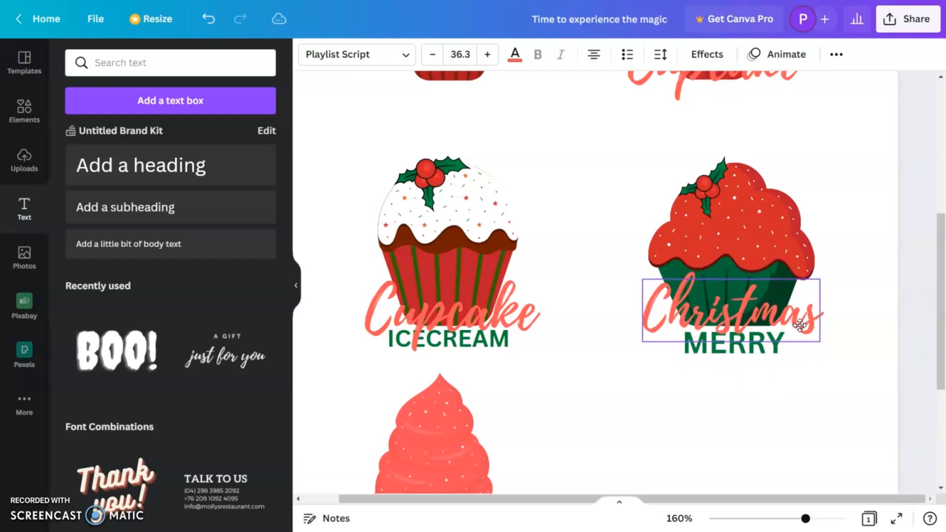
left_click(768, 359)
left_click(767, 351)
left_click_drag(768, 351, 772, 349)
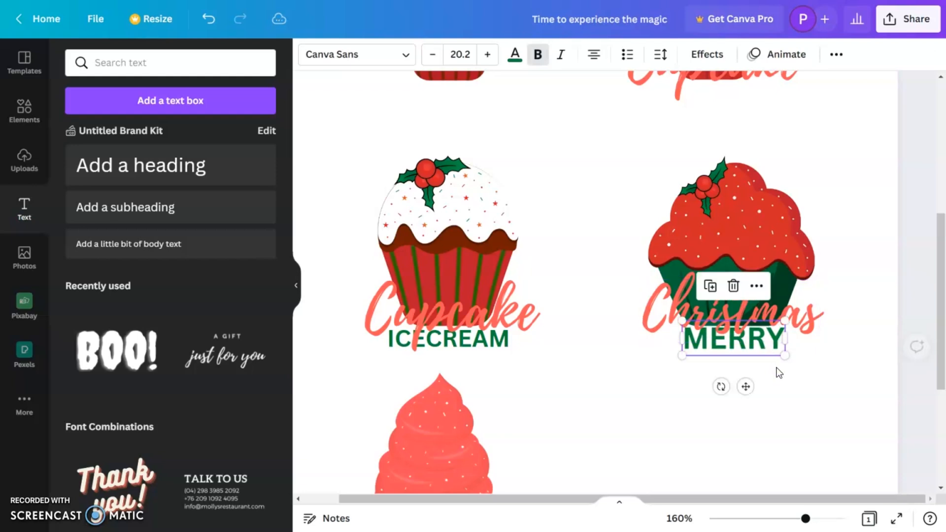
left_click(809, 399)
Duplicate the "Cupcake" and "ICECREAM" texts together onto the pink swirl cupcake and shrink them to fit its wrapper.
scroll(806, 398, "down", 3)
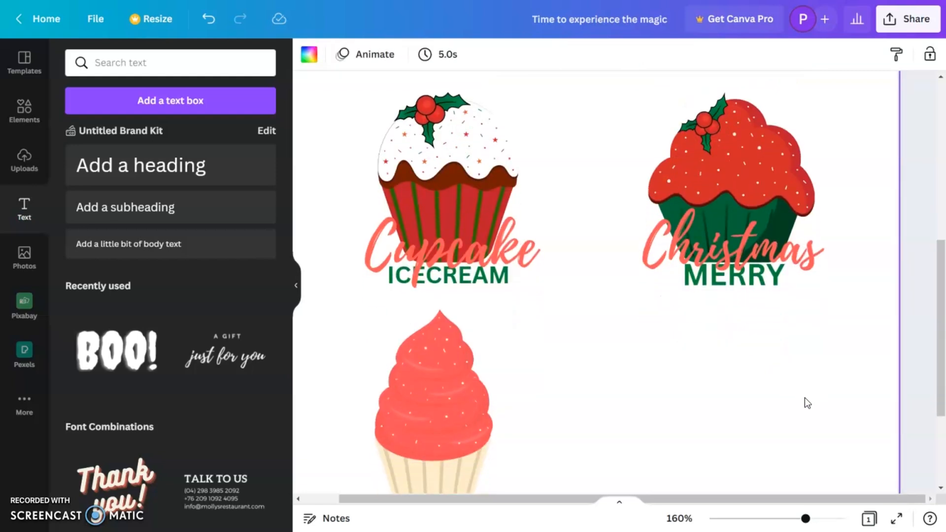
left_click(516, 191)
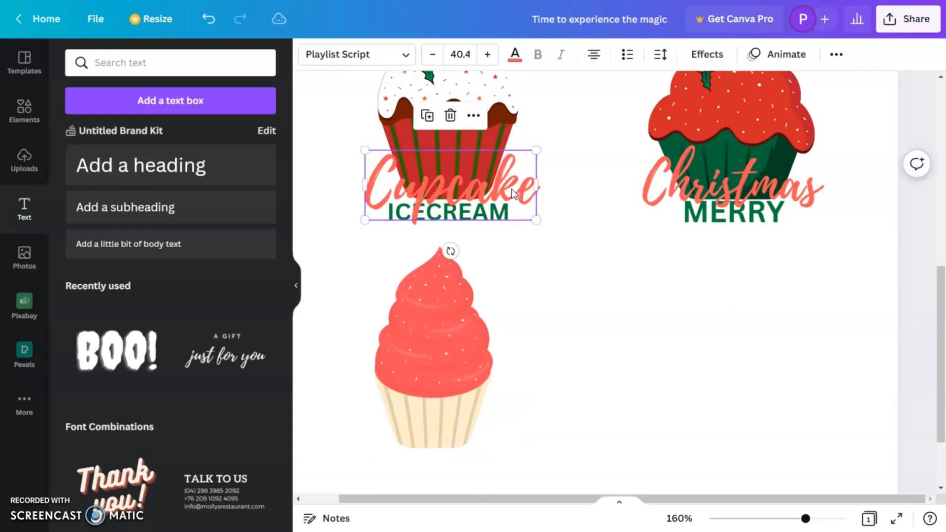
left_click_drag(499, 218, 466, 449)
scroll(580, 398, "down", 2)
left_click_drag(516, 348, 502, 372)
left_click(573, 366)
Lock the "Cupcake" text on the pink swirl cupcake.
left_click(477, 370)
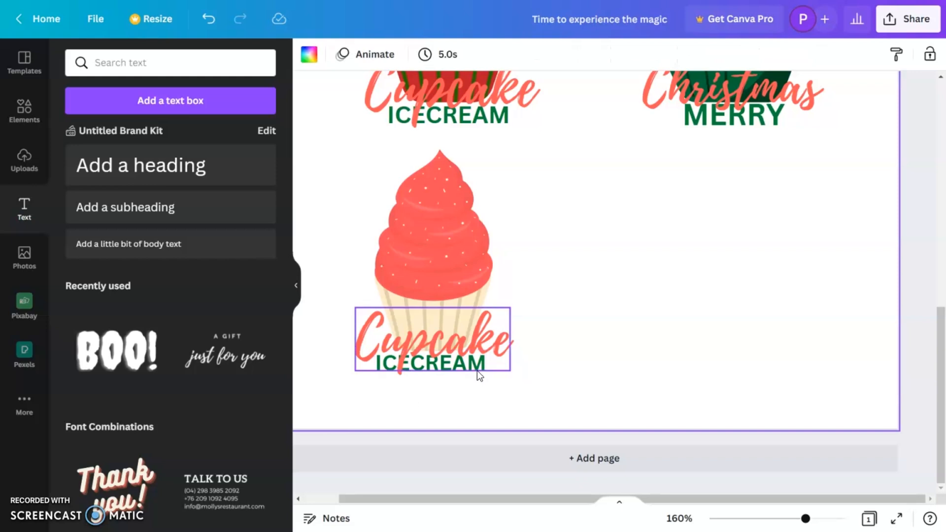
left_click(483, 390)
left_click(480, 373)
left_click(836, 55)
left_click(830, 91)
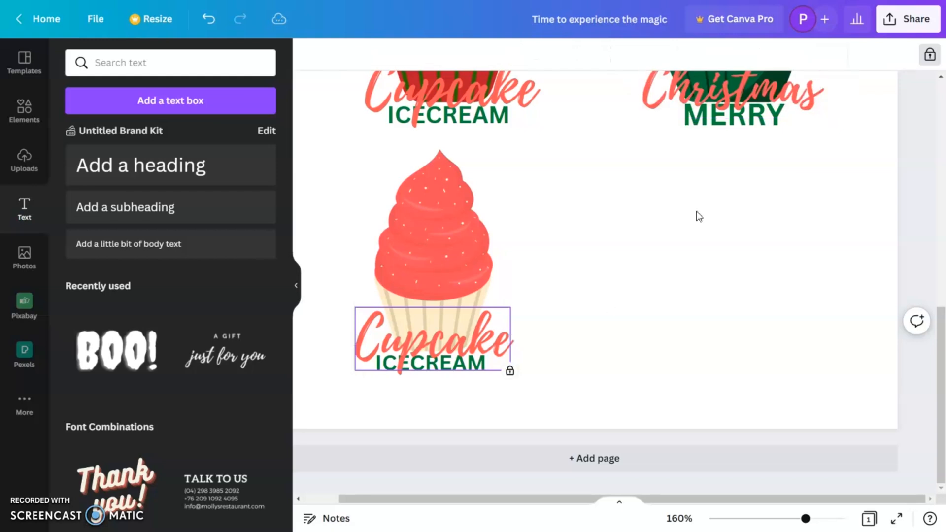
Move the "ICECREAM" text below "Cupcake" on the pink swirl cupcake and change its copy to "READY".
left_click(471, 365)
left_click_drag(471, 365, 469, 392)
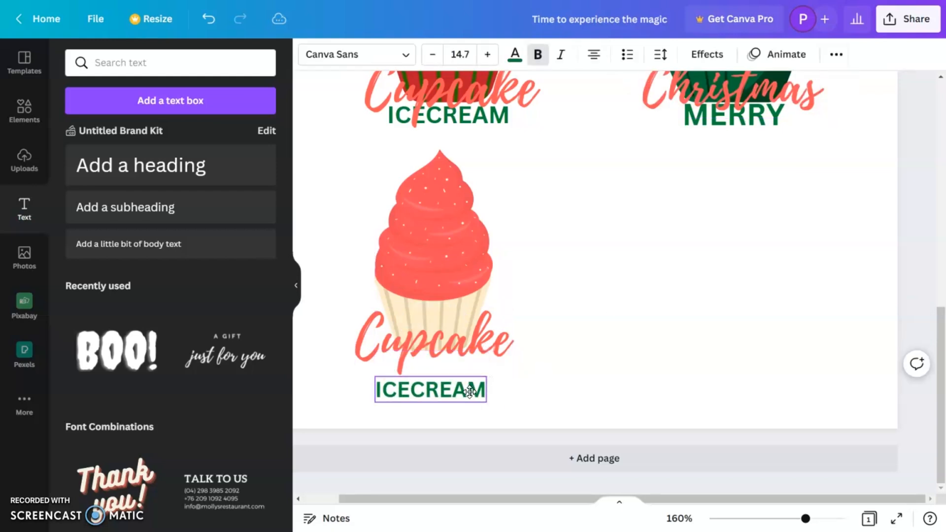
double_click(470, 395)
type("READY")
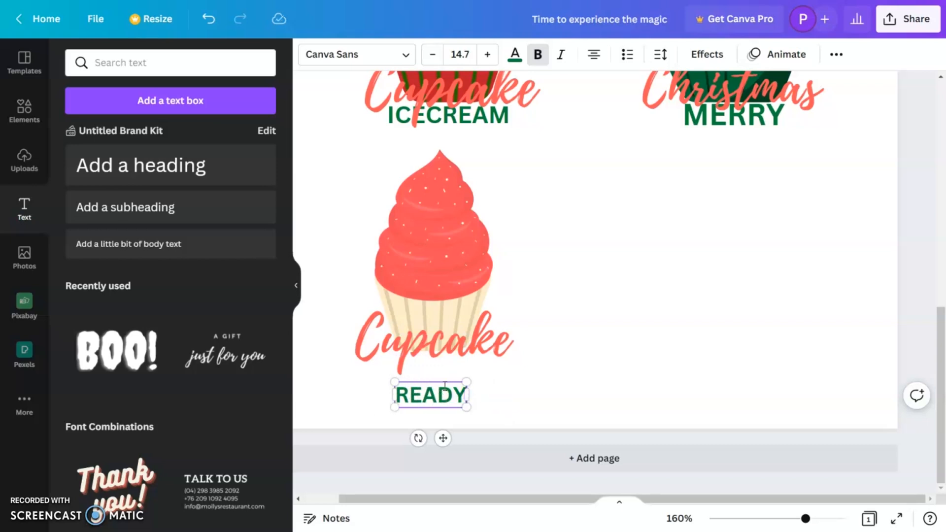
Recolour the "READY" text light orange from the default colours.
double_click(445, 389)
left_click(515, 55)
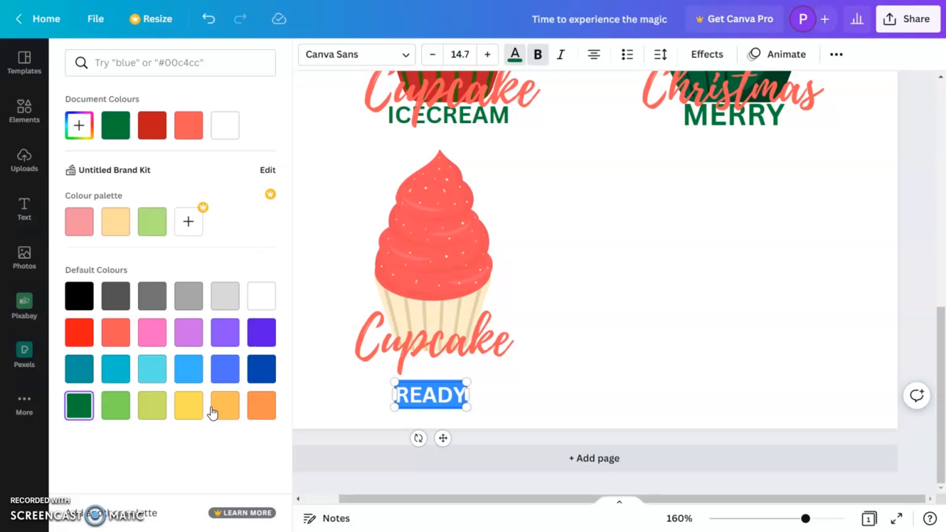
left_click(252, 413)
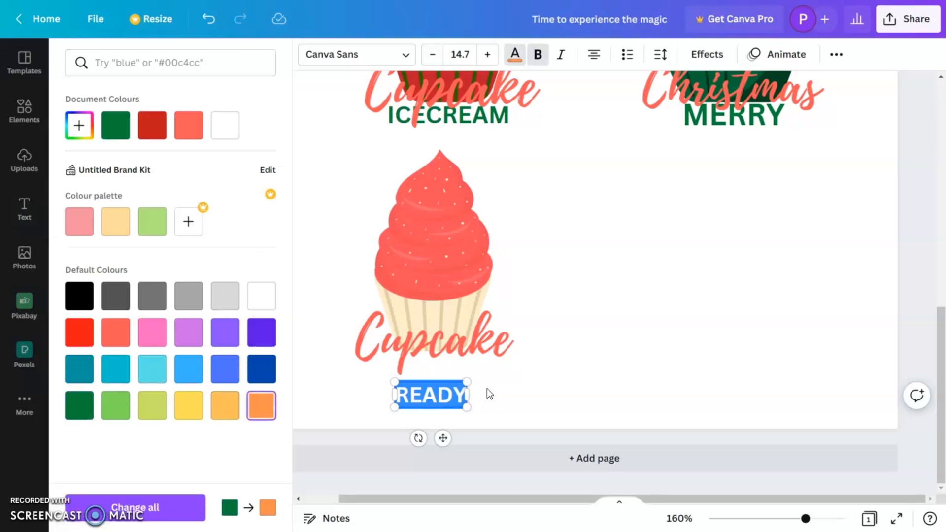
left_click(632, 383)
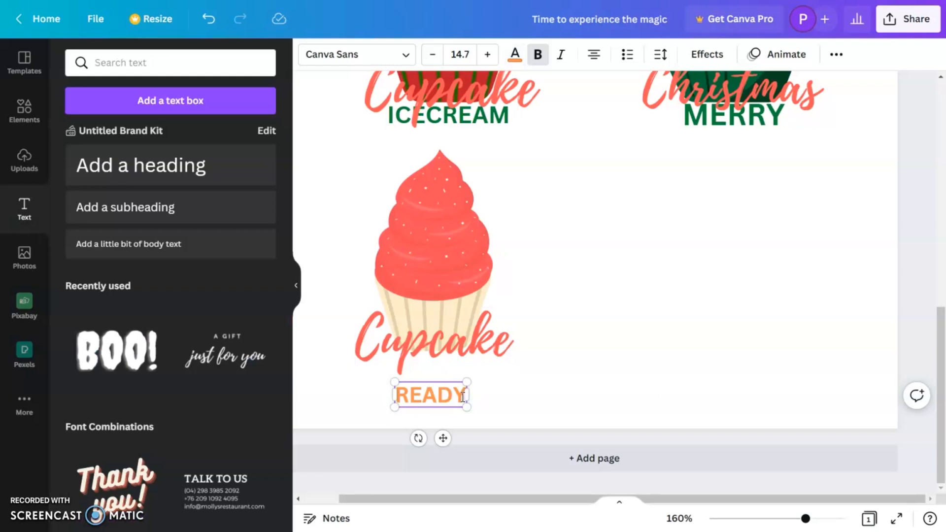
Shrink the "READY" text to about size 12.4 and position it just under the "Cupcake" lettering.
mouse_move(462, 382)
left_mouse_down()
mouse_move(468, 371)
mouse_move(474, 378)
left_mouse_up()
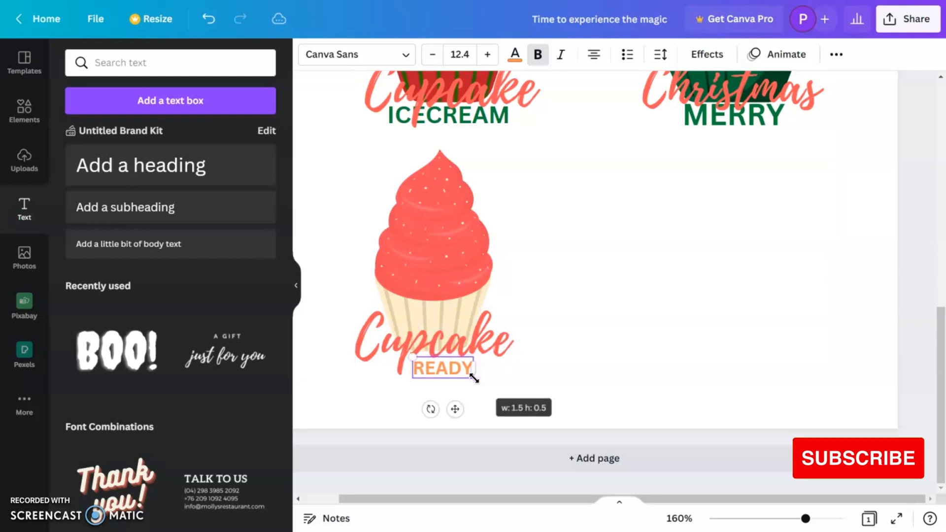
left_click(486, 378)
left_click(462, 371)
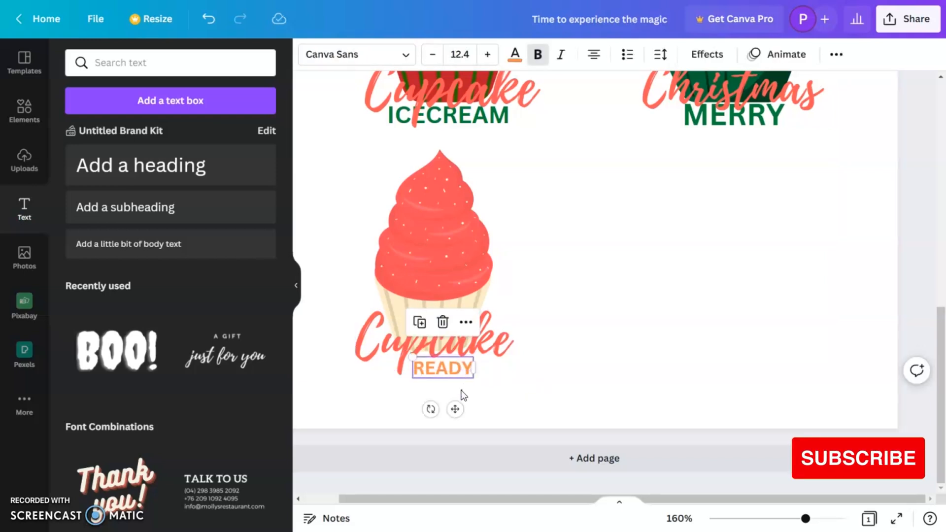
left_click(464, 386)
left_click(462, 373)
left_click(460, 371)
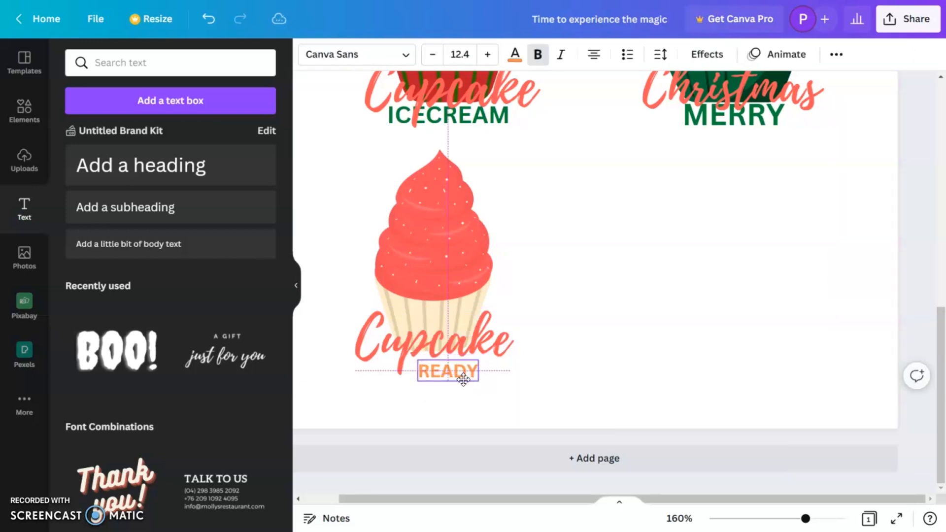
left_click_drag(461, 372, 459, 370)
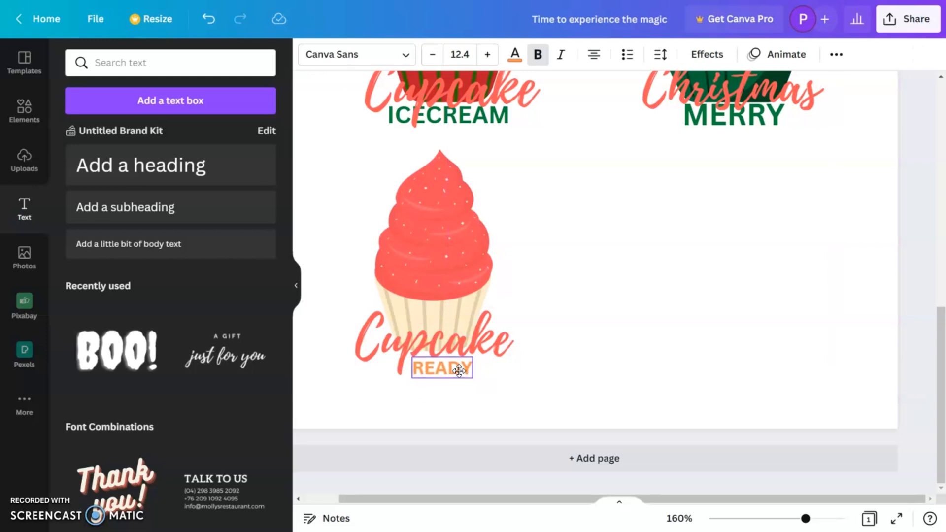
left_click(673, 357)
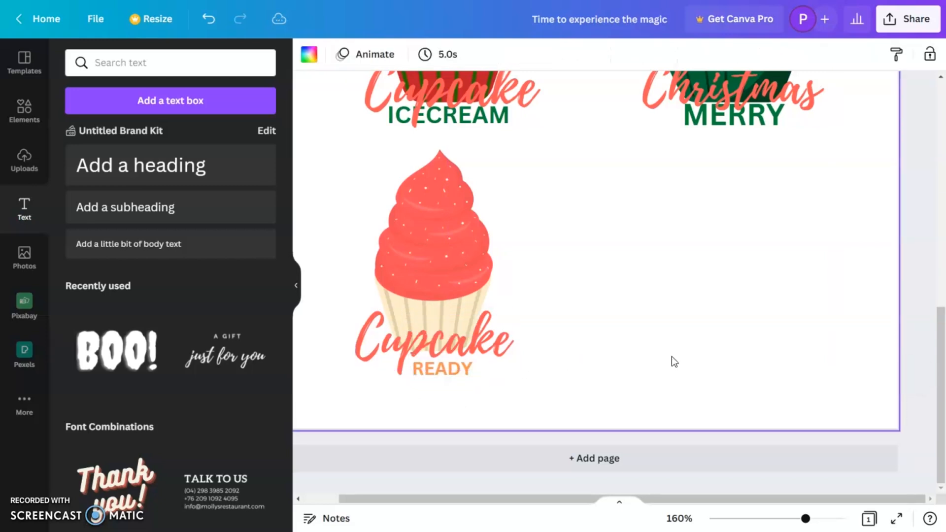
Duplicate the "Christmas" text onto the wrapper of the "TIME TO EXPERIENCE THE MAGIC" snowman cupcake and scale it to fit.
left_click_drag(807, 519, 782, 519)
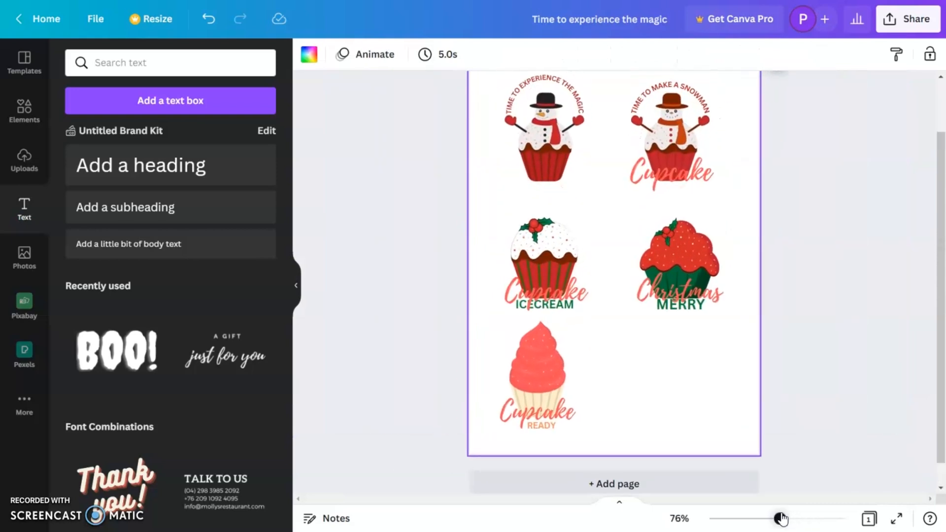
left_click(681, 295)
left_click_drag(681, 294, 566, 186)
left_click(577, 234)
left_click(603, 283)
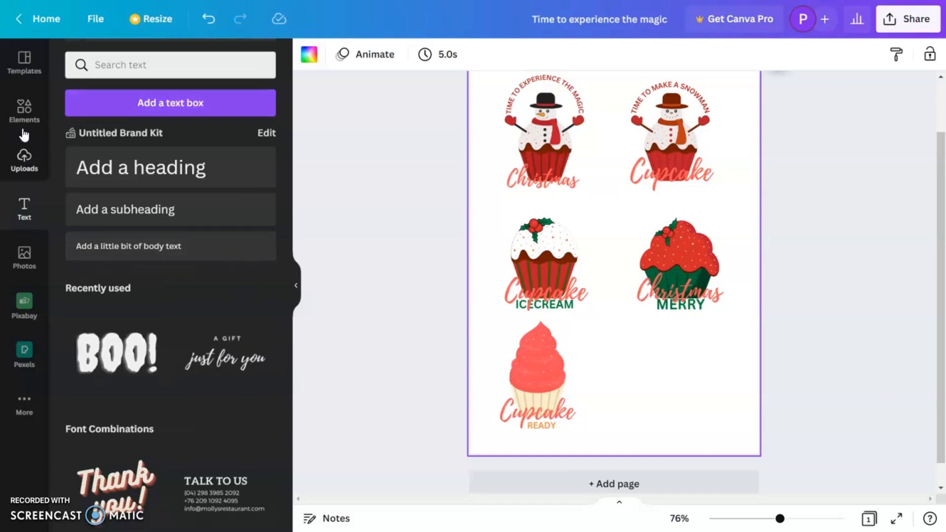
left_click(23, 111)
scroll(172, 330, "up", 3)
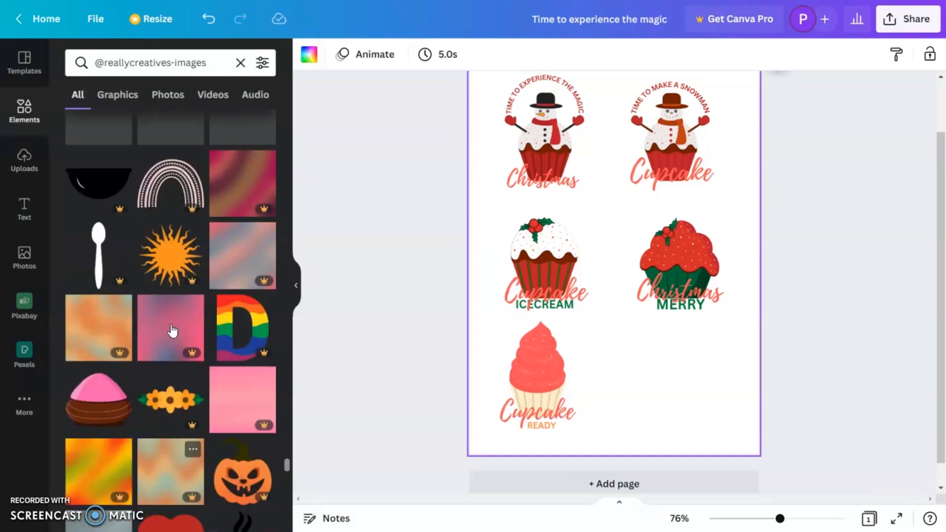
scroll(171, 326, "up", 6)
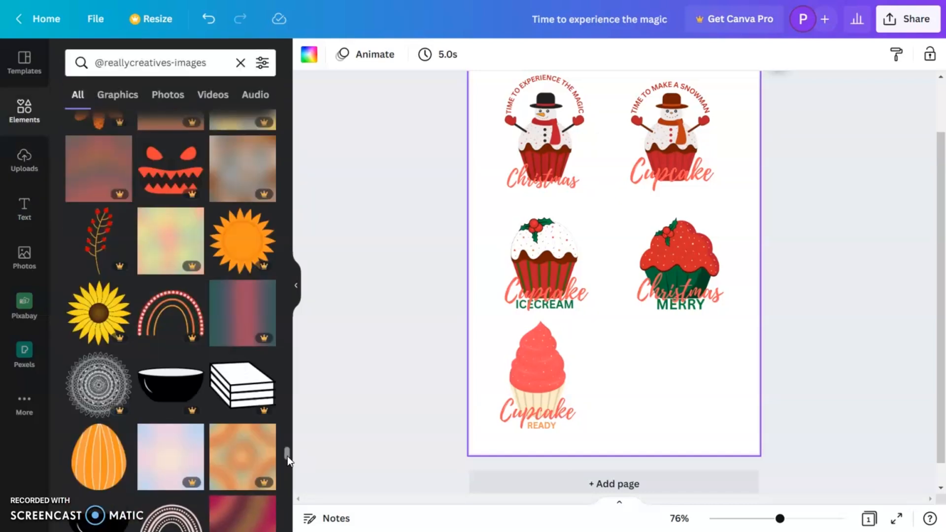
left_click_drag(288, 455, 285, 111)
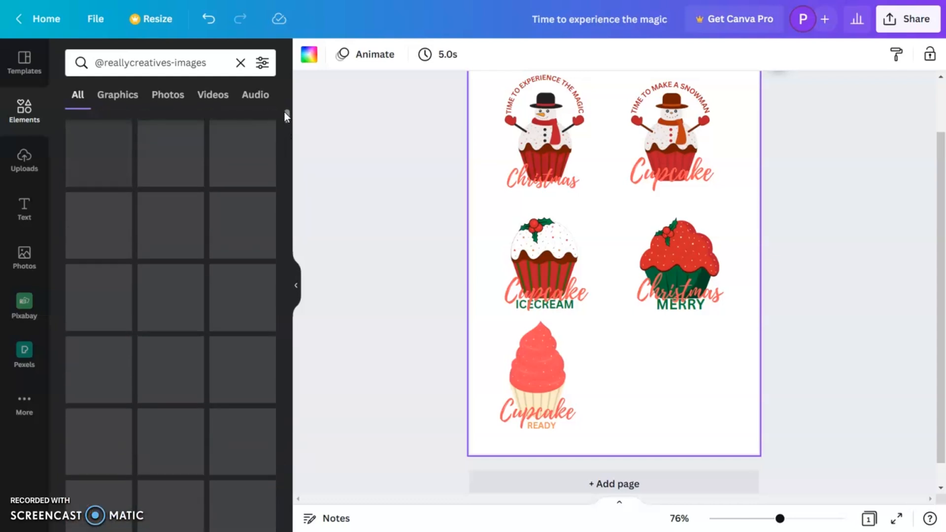
scroll(226, 320, "down", 5)
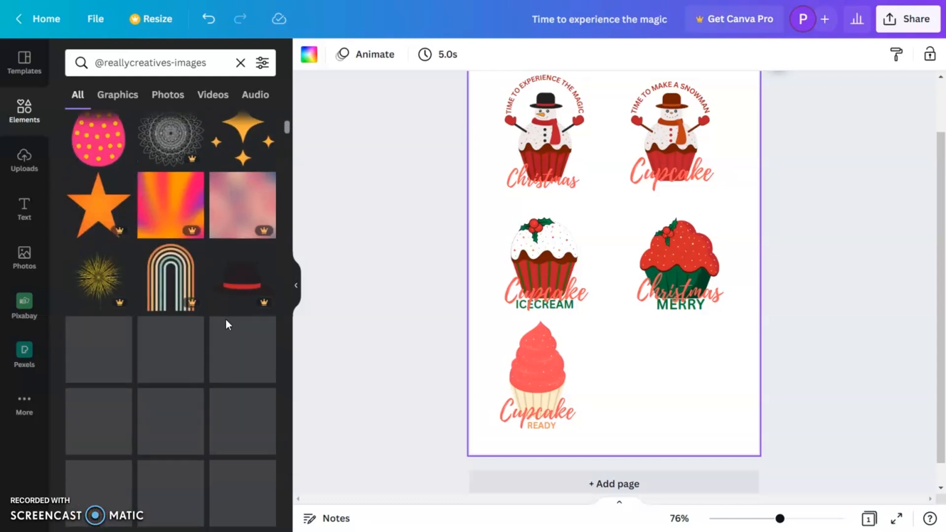
scroll(206, 366, "down", 5)
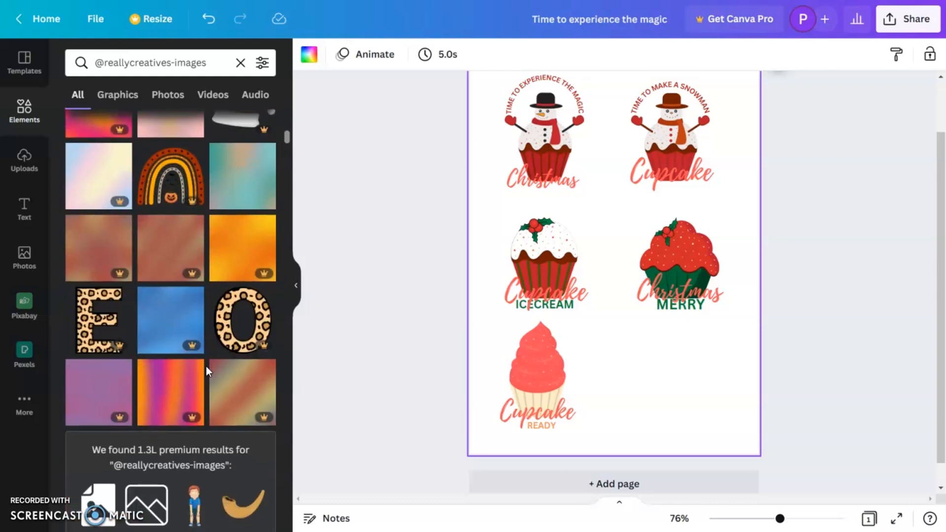
scroll(206, 368, "down", 4)
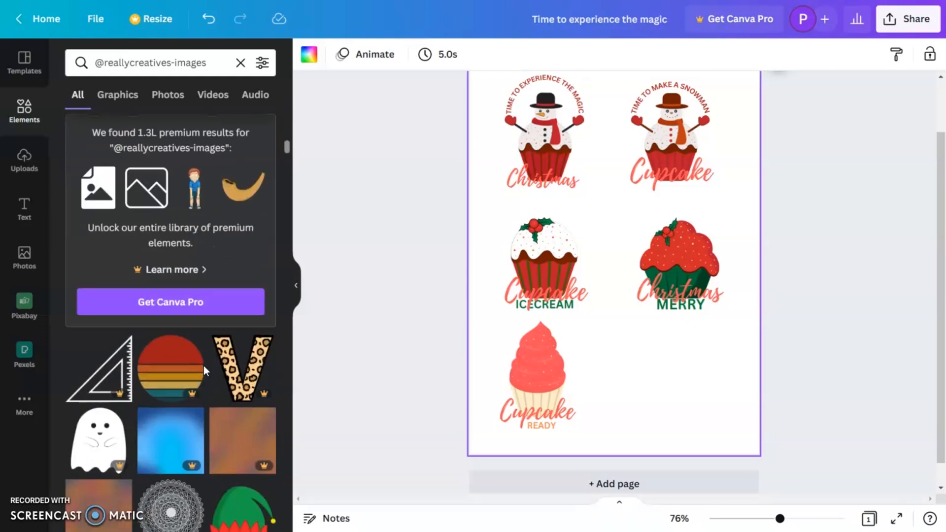
View the file information of the red-frosted cupcake graphic with the green wrapper.
left_click(681, 249)
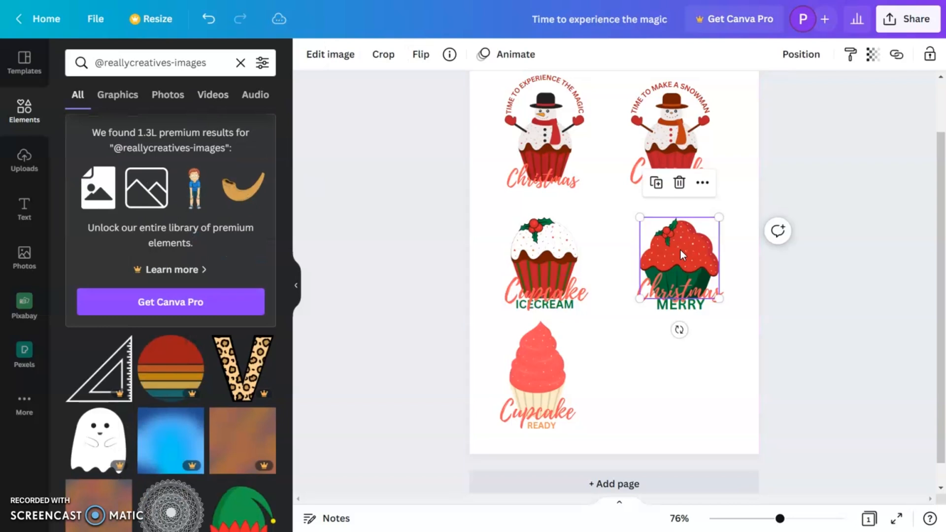
left_click(450, 55)
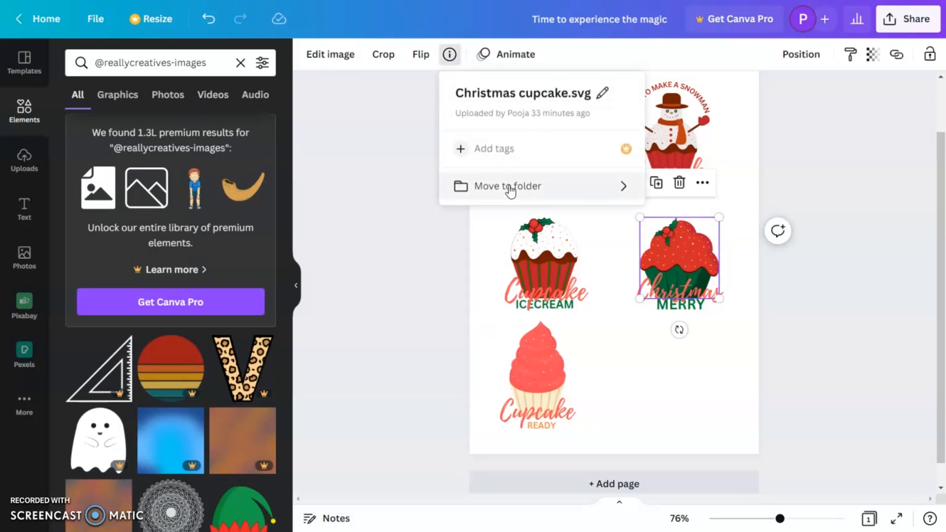
left_click(386, 378)
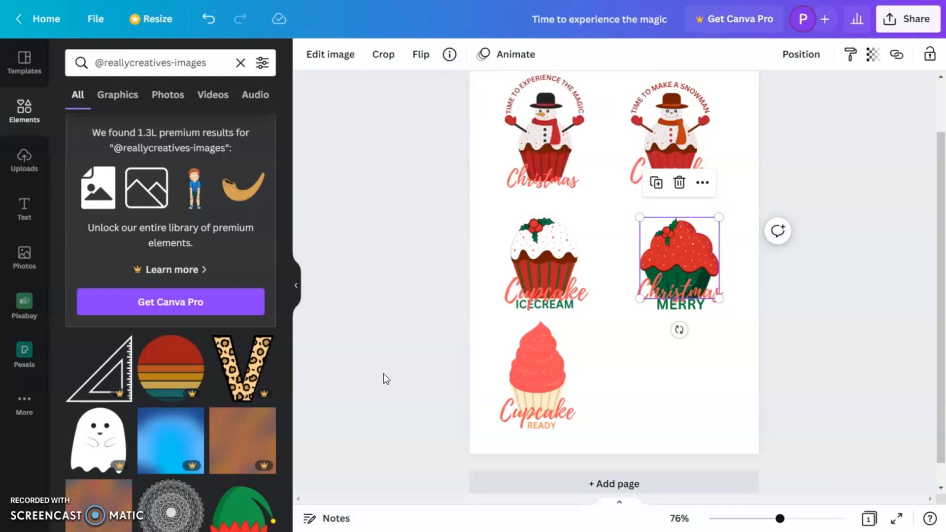
scroll(193, 412, "down", 5)
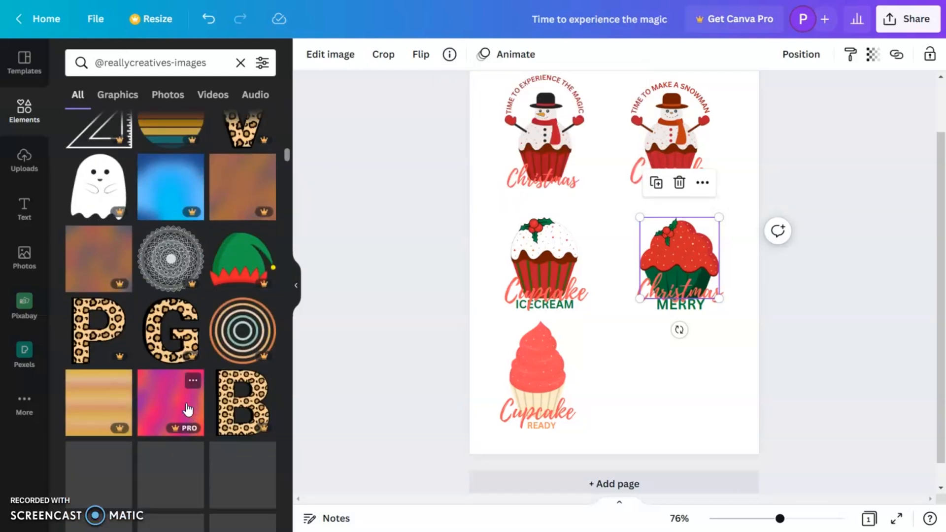
scroll(187, 409, "down", 10)
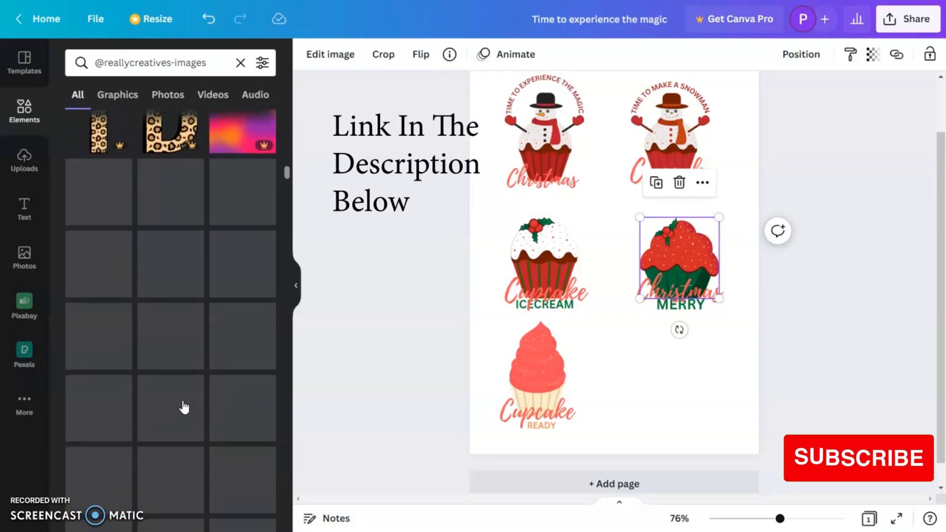
scroll(182, 401, "down", 8)
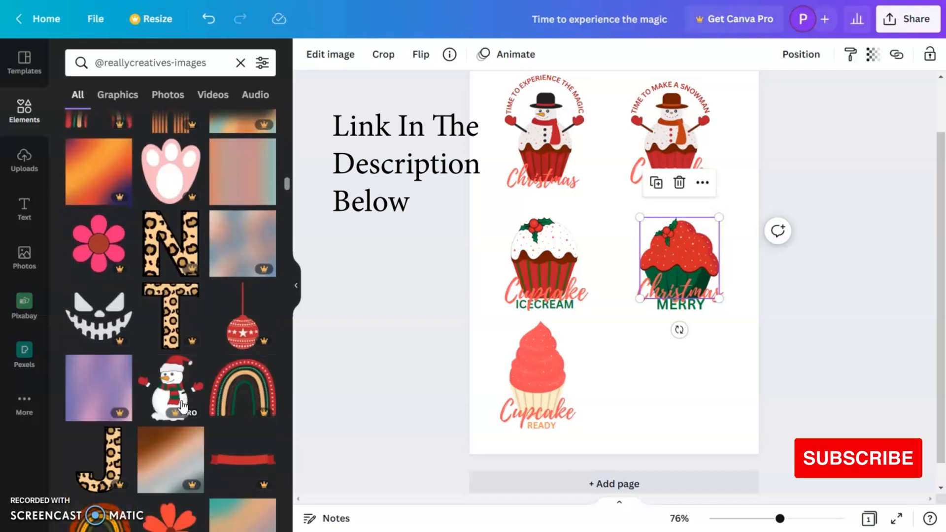
scroll(181, 403, "down", 5)
scroll(181, 403, "down", 5)
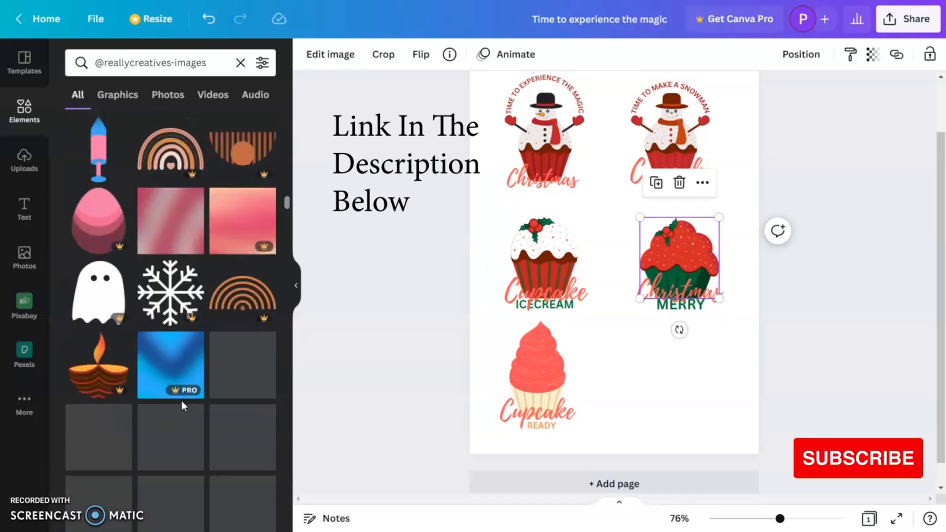
scroll(181, 400, "down", 8)
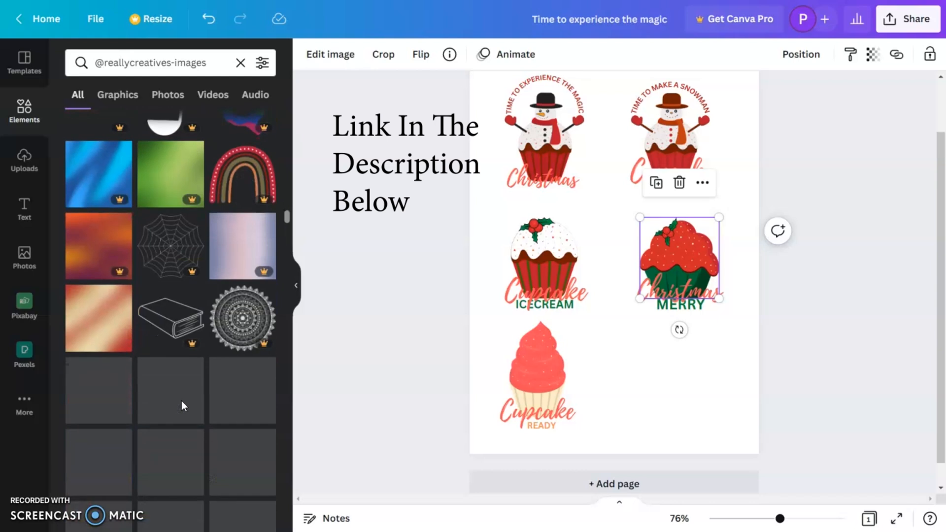
scroll(182, 400, "down", 8)
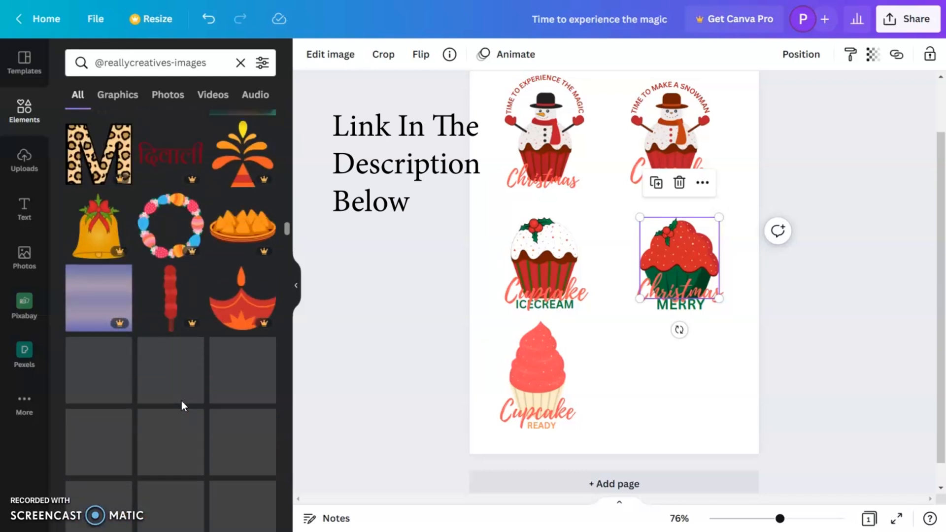
scroll(182, 401, "down", 8)
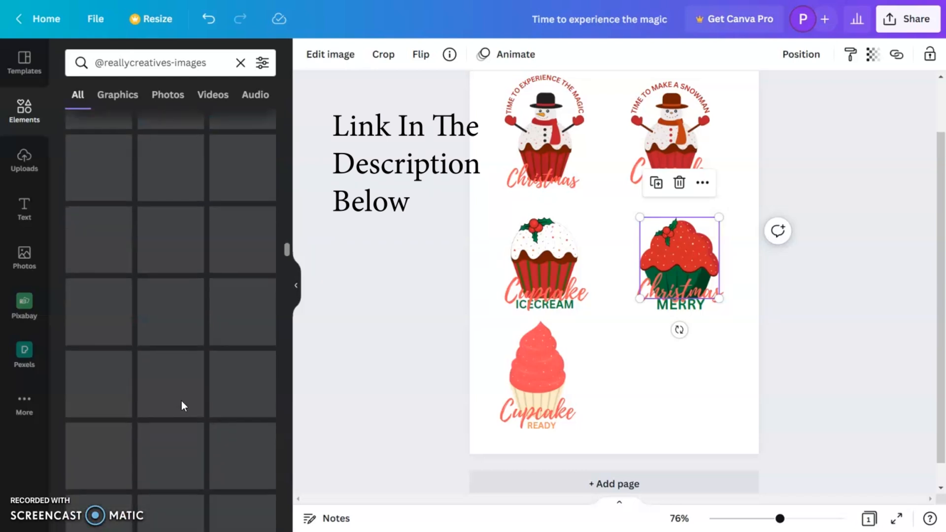
Add the green-frosted cupcake graphic with the red wrapper, scaled to fit the empty spot below the "Christmas MERRY" cupcake.
scroll(182, 401, "down", 3)
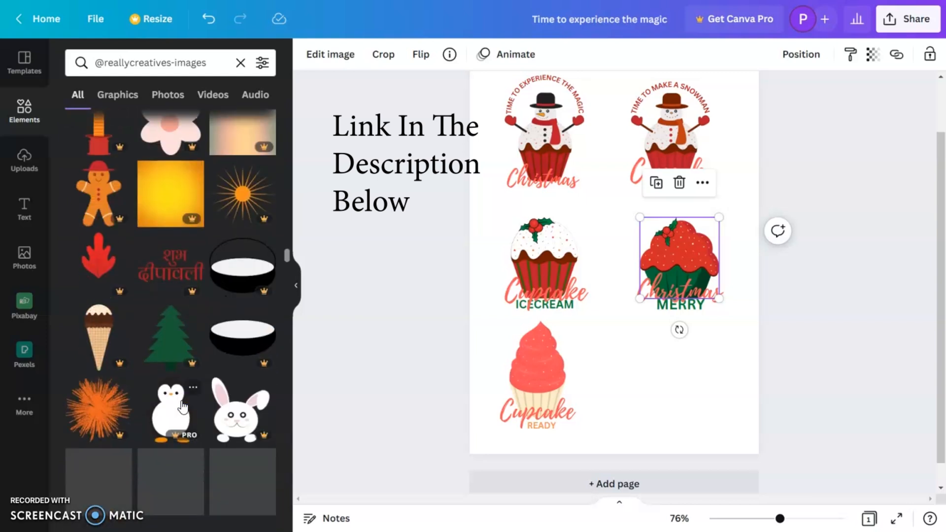
scroll(181, 407, "down", 4)
scroll(181, 407, "down", 2)
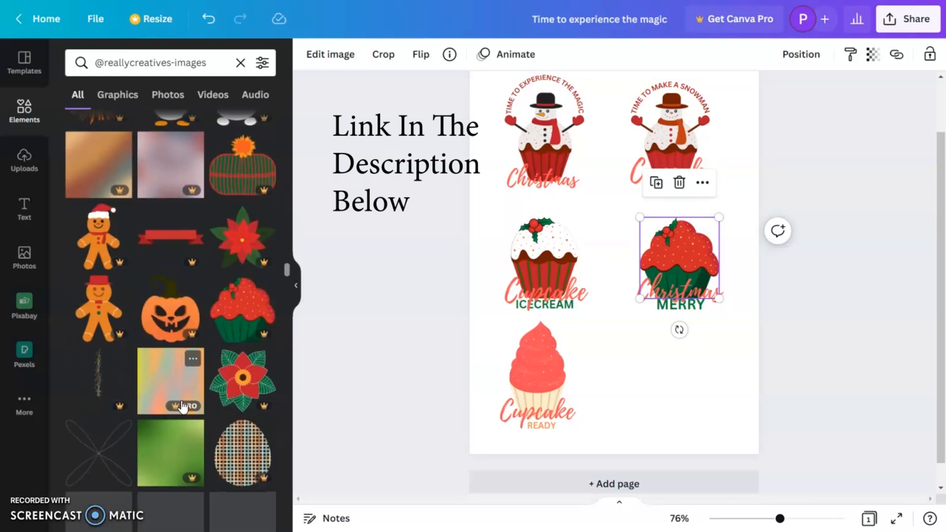
scroll(183, 407, "down", 4)
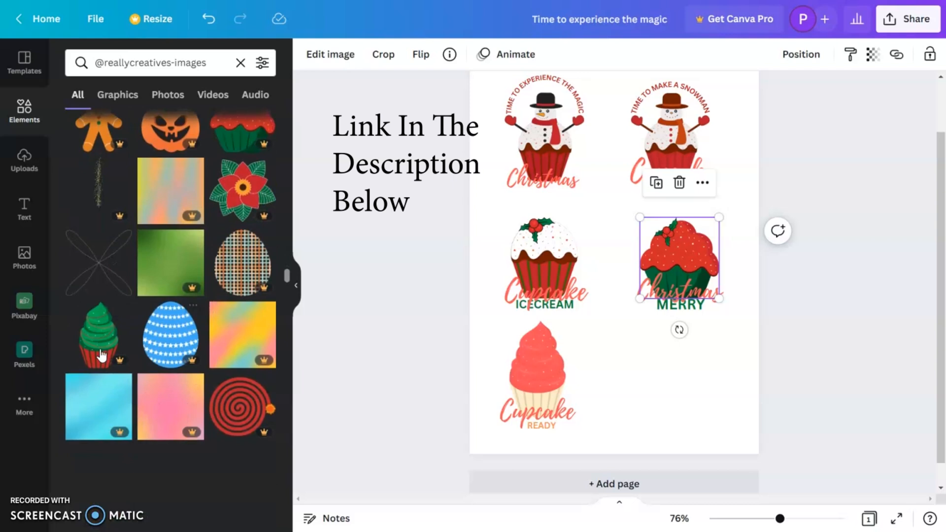
left_click(97, 334)
left_click_drag(625, 259, 676, 366)
left_click_drag(740, 454, 718, 422)
left_click(807, 393)
left_click_drag(706, 377, 694, 376)
left_click(716, 341)
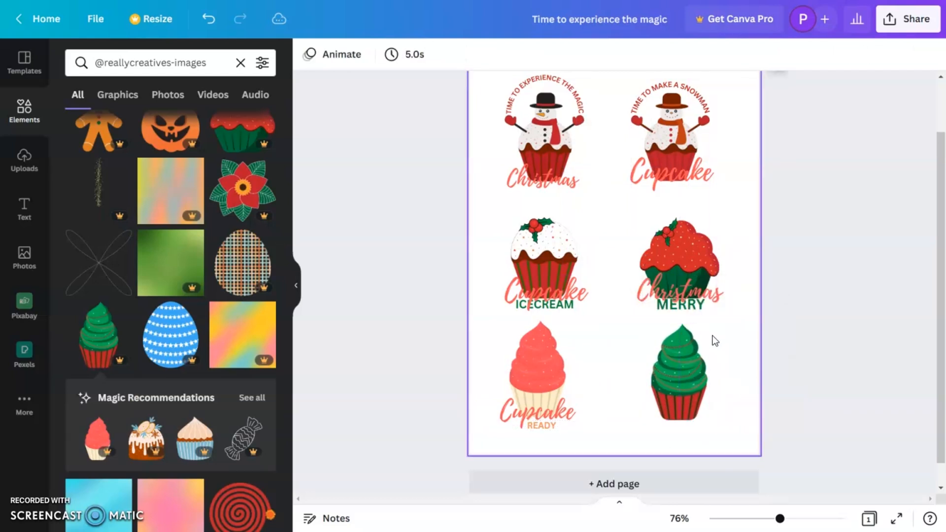
Duplicate the "Christmas" and "MERRY" texts from the red-frosted cupcake onto the wrapper of the green-frosted cupcake.
left_click(697, 307)
left_click(711, 319)
left_click(699, 314)
left_click_drag(697, 307, 687, 427)
left_click(787, 420)
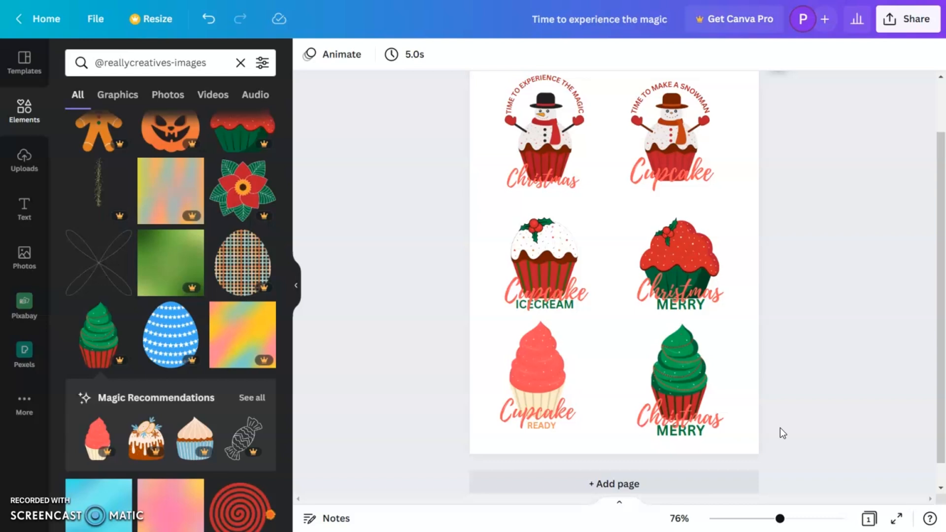
Group the snowman and white-frosted cupcake graphics each with their own texts.
left_click_drag(781, 518, 776, 520)
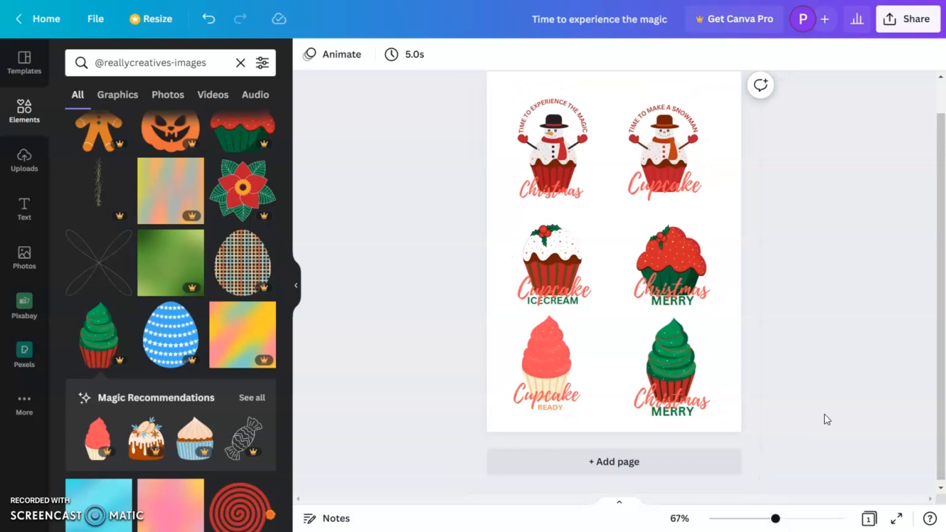
left_click_drag(461, 88, 597, 211)
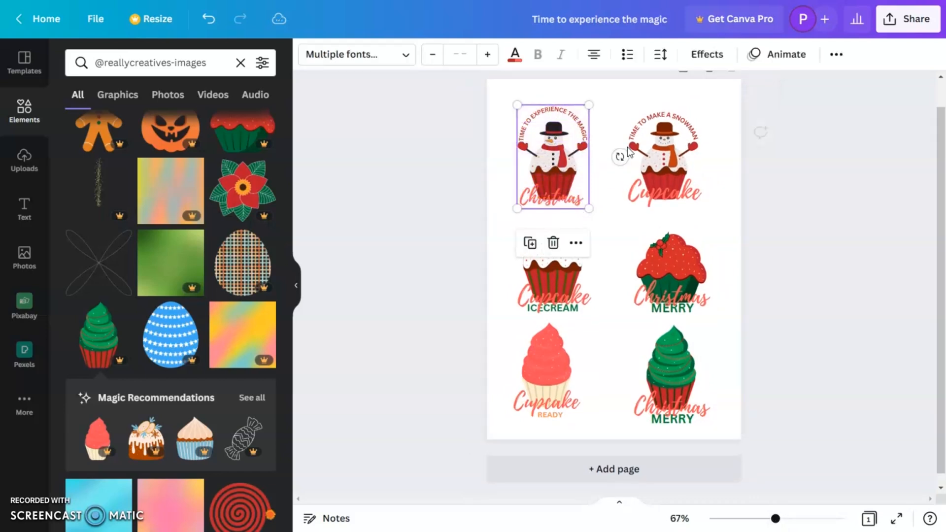
left_click_drag(612, 101, 723, 209)
right_click(645, 171)
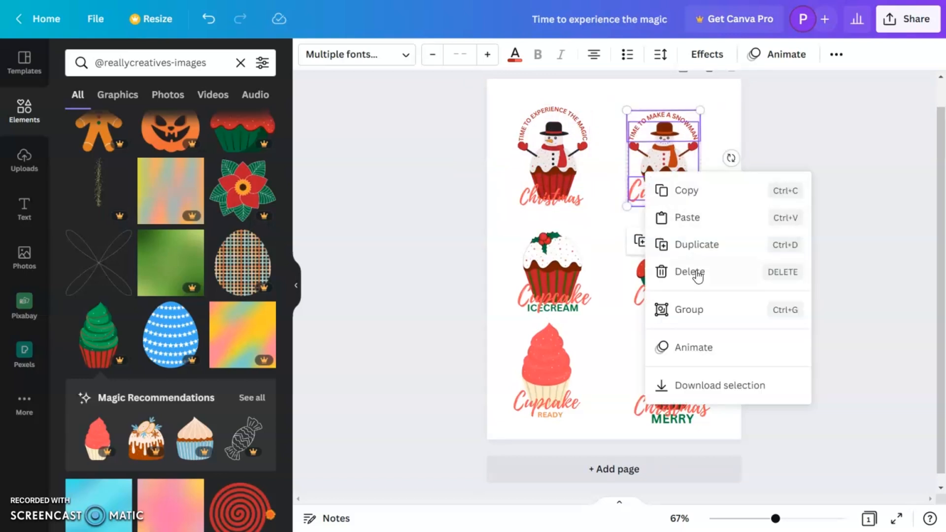
left_click(688, 315)
left_click_drag(502, 225, 598, 318)
left_click(550, 414)
Scale down the four lower cupcake designs slightly and reposition them for more spacing between the stickers.
left_click(690, 298)
left_click_drag(709, 316, 702, 309)
left_click_drag(590, 314, 583, 307)
left_click_drag(571, 420, 566, 412)
left_click_drag(710, 426, 701, 417)
left_click_drag(668, 387, 673, 392)
left_click(551, 411)
left_click(556, 404)
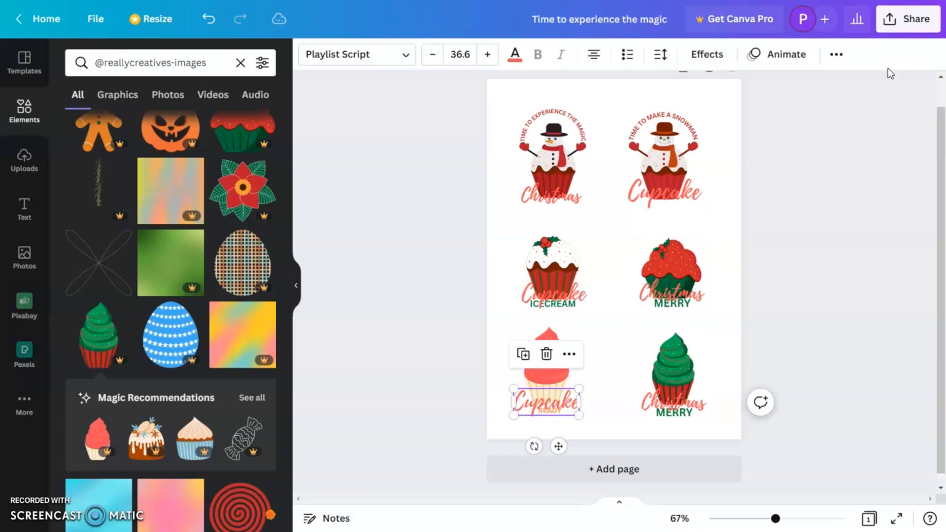
left_click(886, 251)
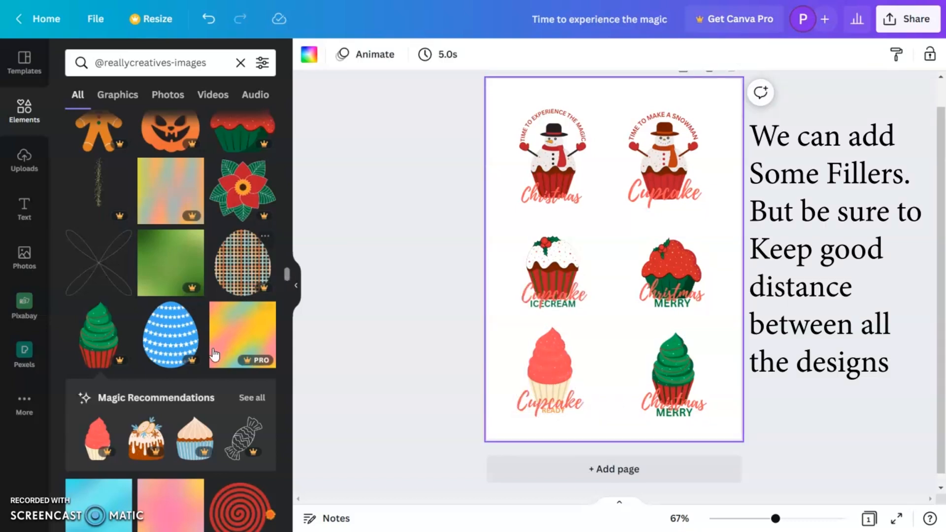
Add the red poinsettia as a small filler and duplicate it into the central gap of each cupcake row.
scroll(213, 355, "up", 4)
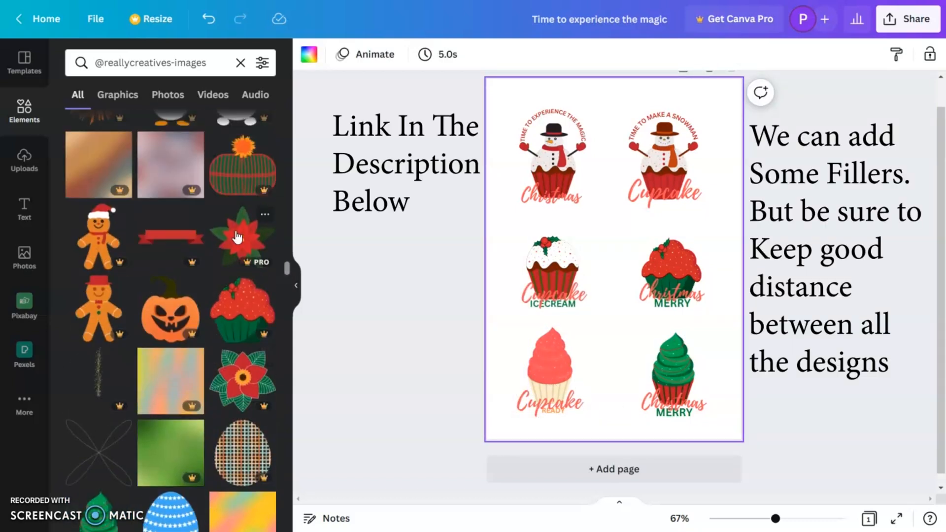
left_click(244, 247)
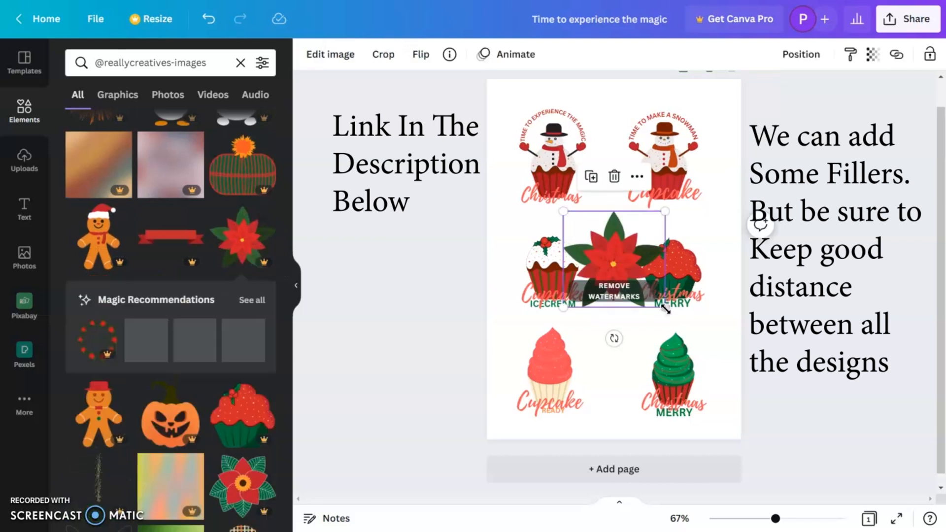
left_click_drag(676, 315, 614, 259)
left_click_drag(614, 294, 622, 156)
left_click_drag(616, 123, 616, 250)
left_click_drag(616, 250, 616, 378)
left_click(827, 322)
scroll(155, 411, "down", 10)
scroll(157, 394, "down", 9)
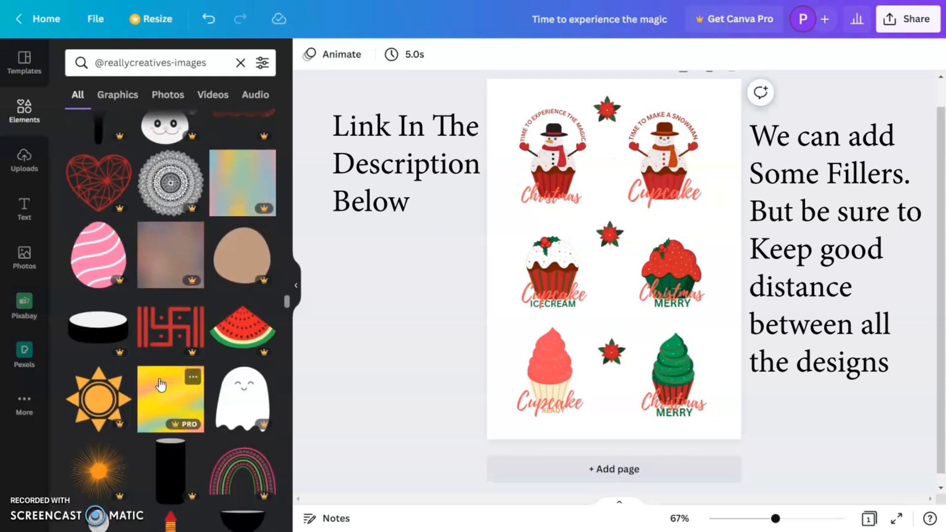
scroll(158, 378, "down", 5)
scroll(158, 382, "down", 1)
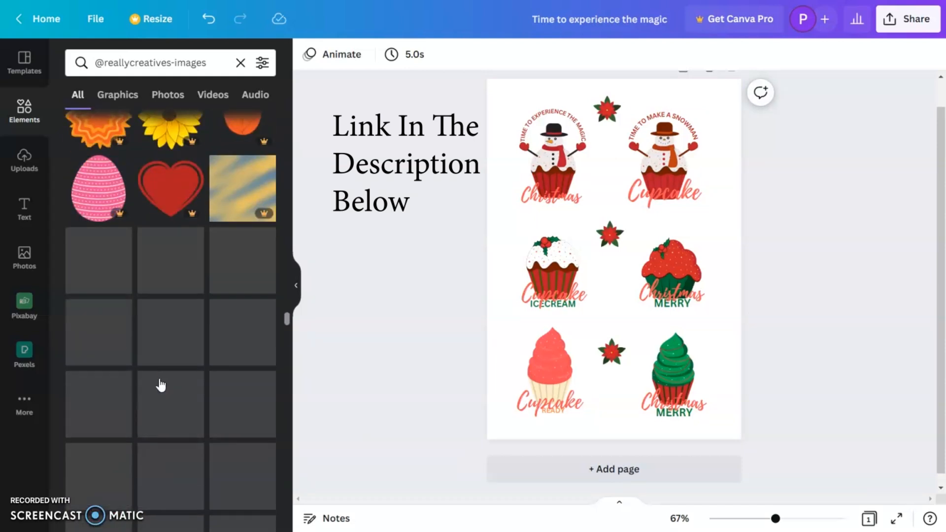
scroll(160, 384, "down", 10)
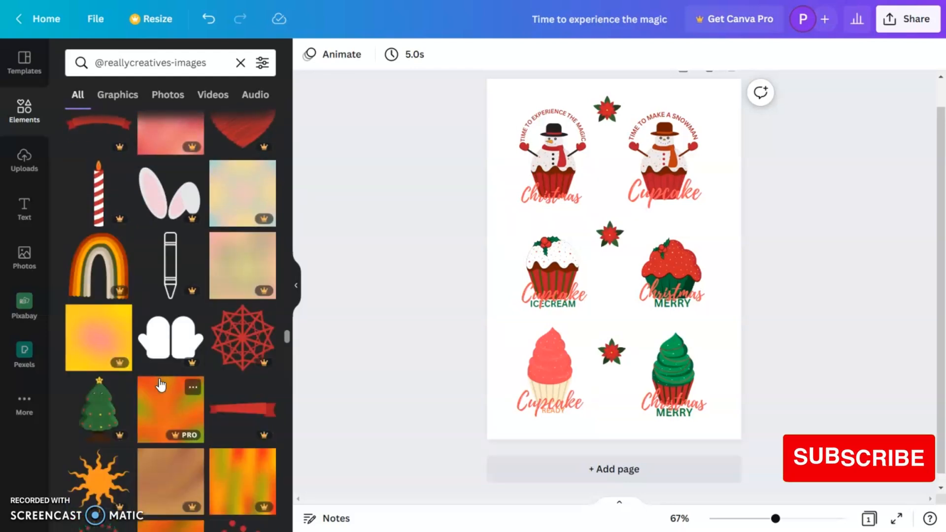
scroll(159, 382, "down", 6)
scroll(160, 384, "down", 4)
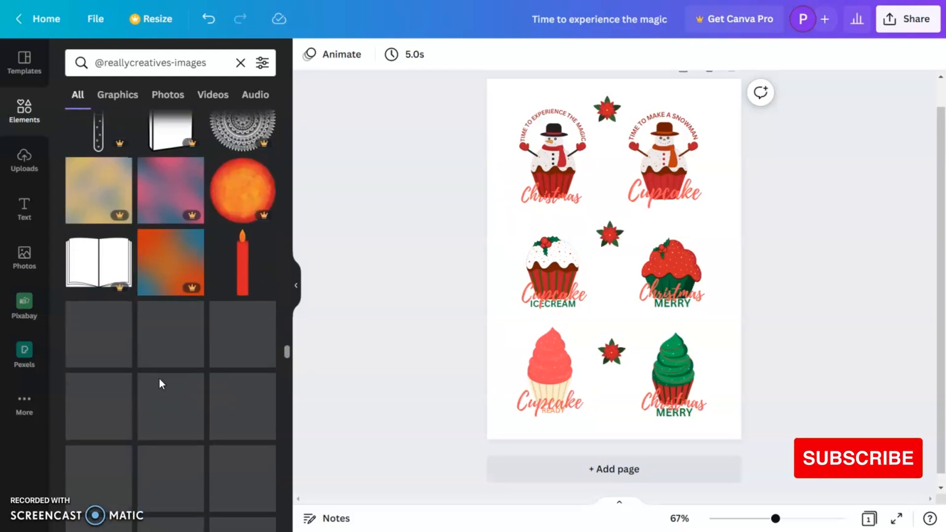
scroll(160, 385, "down", 10)
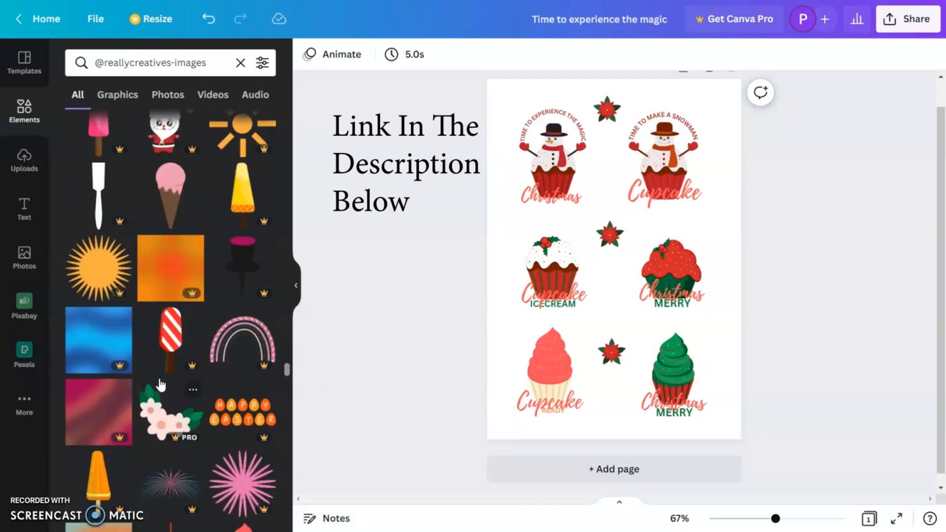
scroll(160, 384, "down", 5)
scroll(161, 384, "down", 10)
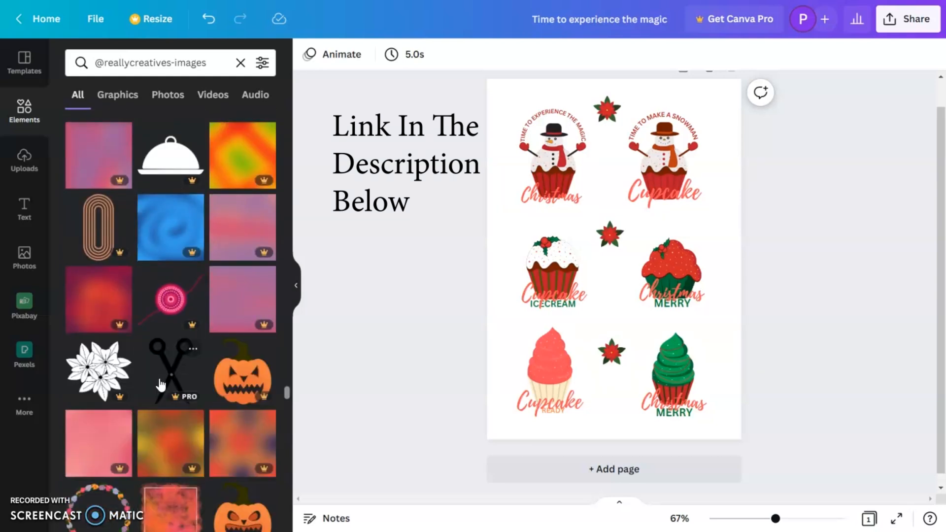
scroll(159, 380, "down", 8)
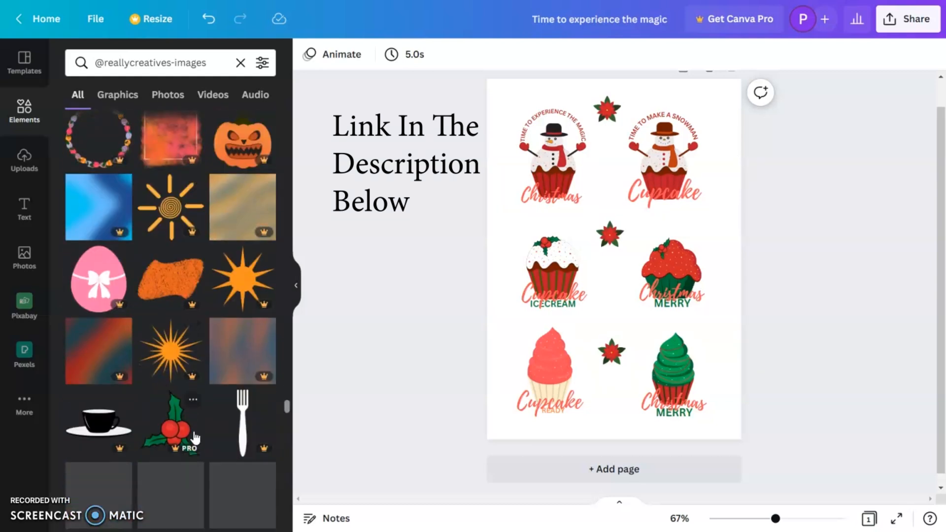
left_click(167, 431)
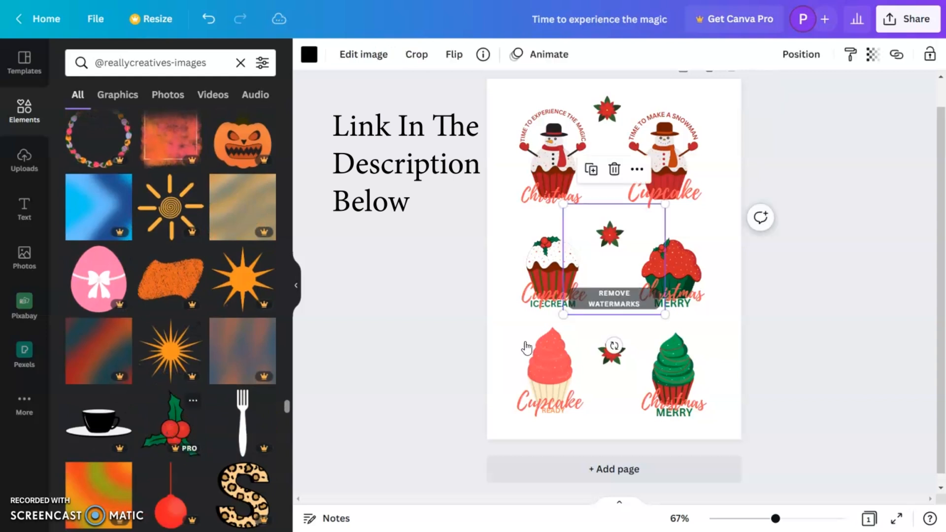
left_click_drag(650, 296, 720, 268)
left_click(704, 247)
left_click(485, 237)
left_click(512, 222)
left_click(513, 222, "shift")
Duplicate the small holly along the sheet's sides and lower corners and between the designs, deleting the surplus copy.
left_click_drag(527, 226, 528, 434)
left_click_drag(709, 430, 718, 416)
left_click_drag(517, 429, 514, 103)
key("Delete")
left_click_drag(717, 416, 609, 169)
left_click(856, 341)
left_click(798, 368)
left_click(866, 290)
Place holly copies in the two upper corners of the sheet and rotate the one beside the "TIME TO EXPERIENCE THE MAGIC" snowman.
left_click_drag(609, 169, 716, 109)
left_click_drag(716, 109, 521, 97)
left_click_drag(508, 140, 548, 65)
left_click_drag(519, 95, 511, 103)
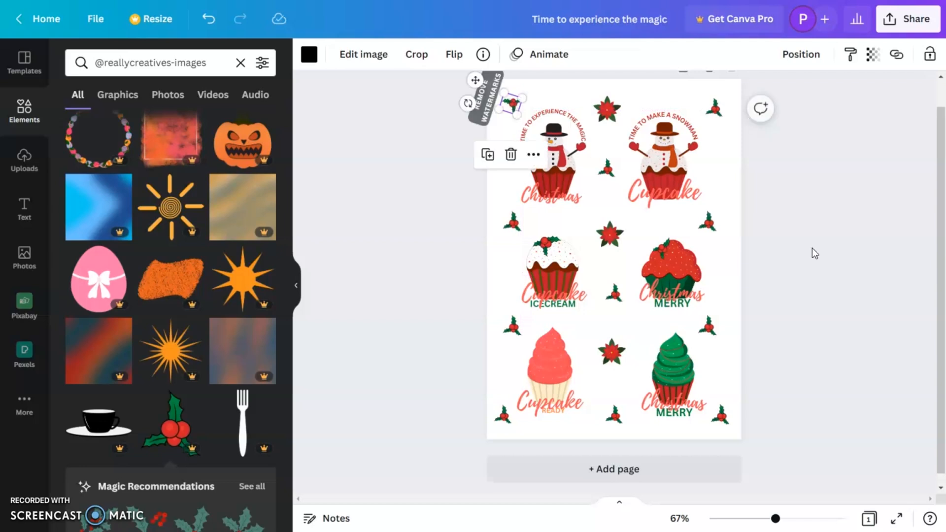
left_click(855, 280)
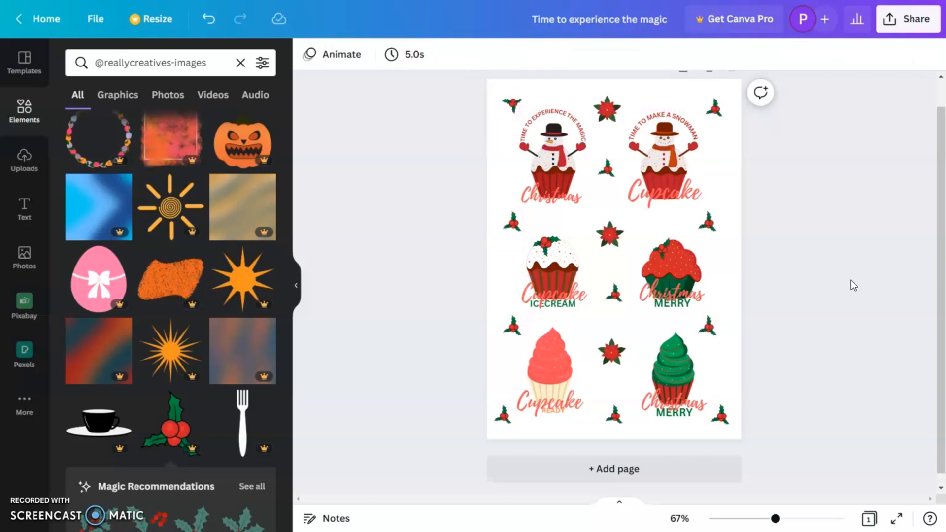
View the design's PNG download options, including the transparent background setting, and close them.
left_click(922, 26)
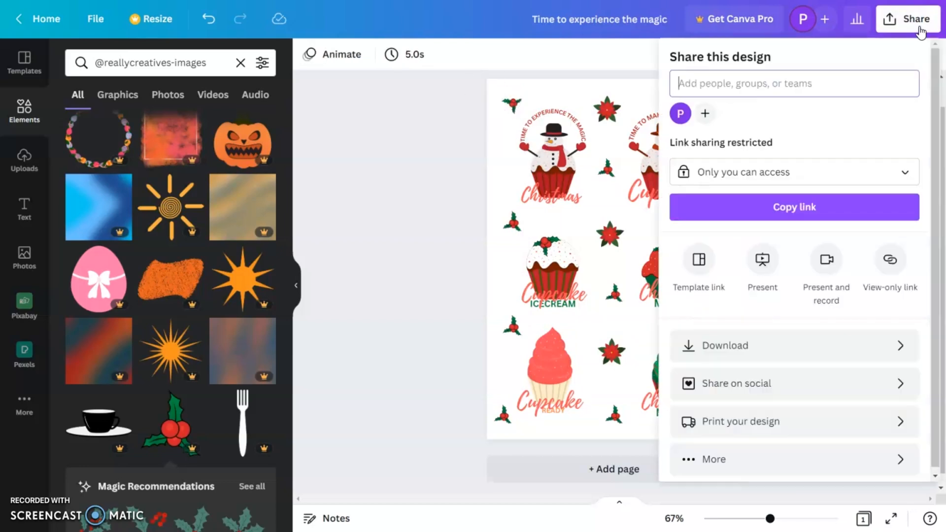
left_click(797, 347)
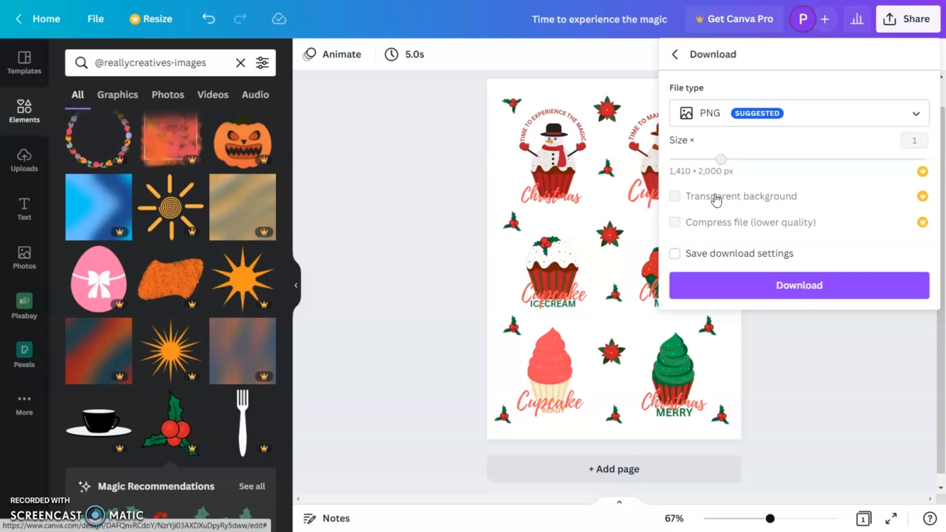
left_click(835, 347)
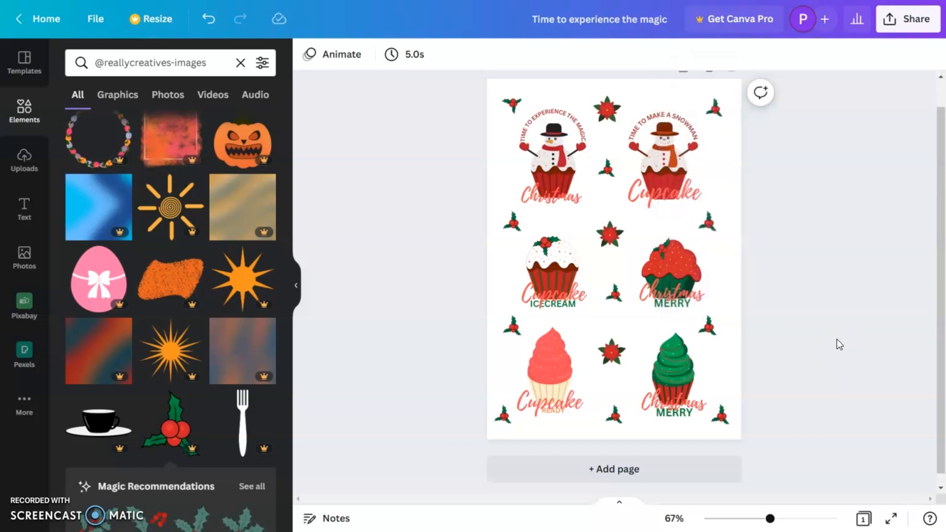
Add a page of upload instructions, animating the "Now Simply download it" text with Typewriter and the "Things to keep in mind" section with Rise.
left_click(693, 476)
left_click(91, 436)
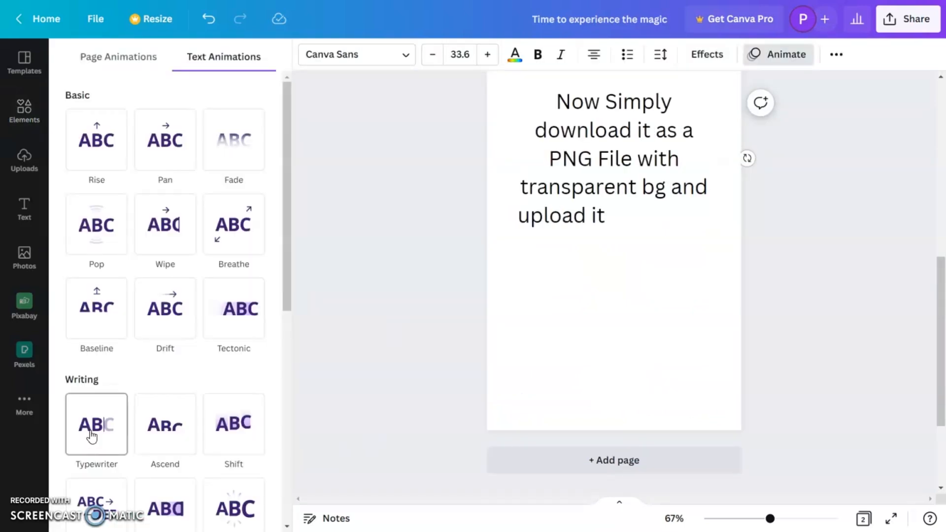
left_click(96, 145)
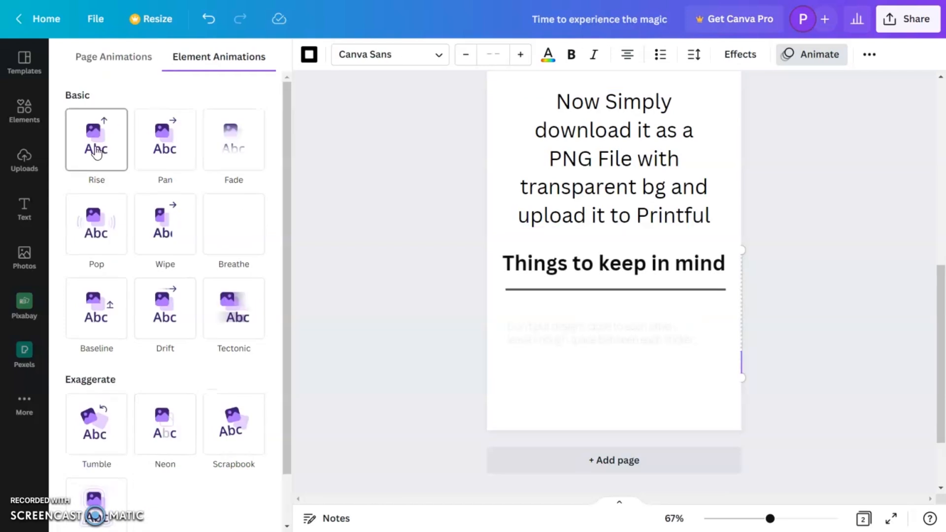
left_click(863, 348)
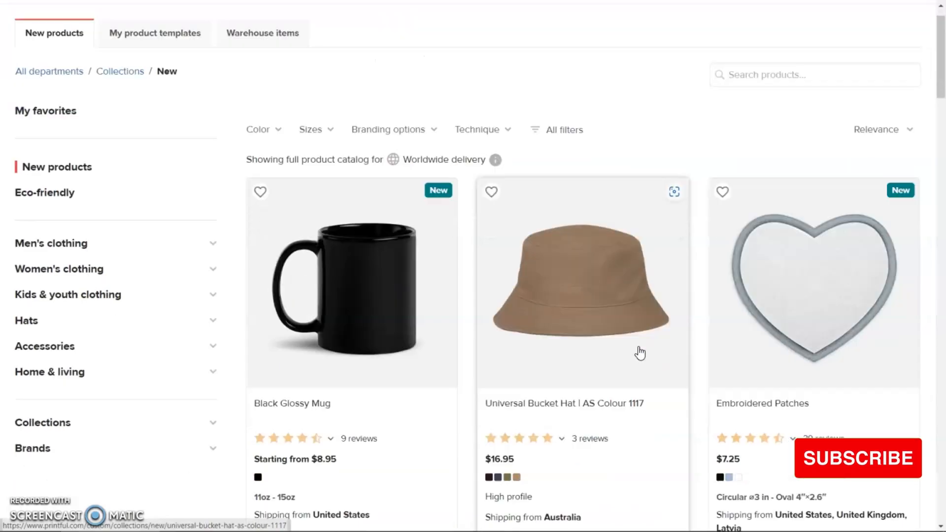
In Printful's product catalog, find the Stickers category under Home & living stationery and choose the Kiss Cut Sticker Sheet.
scroll(641, 353, "down", 5)
left_click(74, 91)
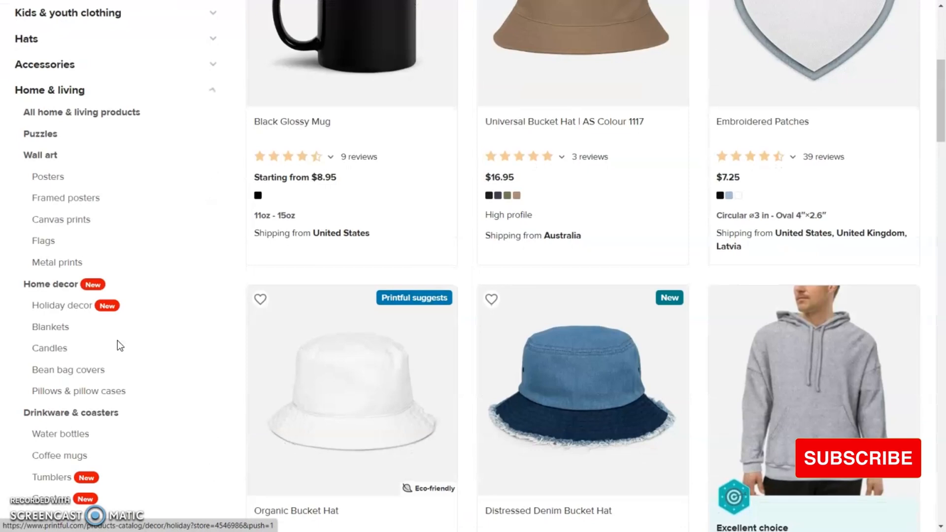
scroll(117, 341, "down", 3)
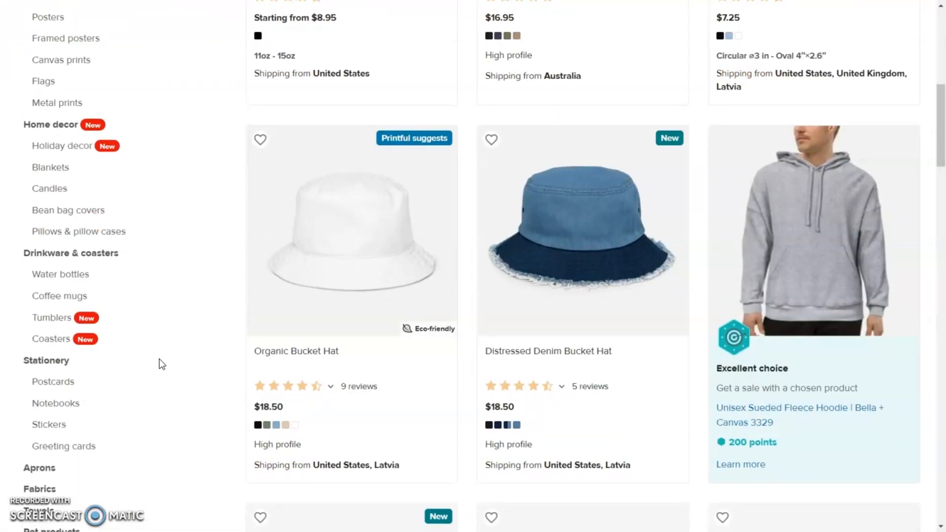
scroll(158, 365, "down", 3)
left_click(47, 265)
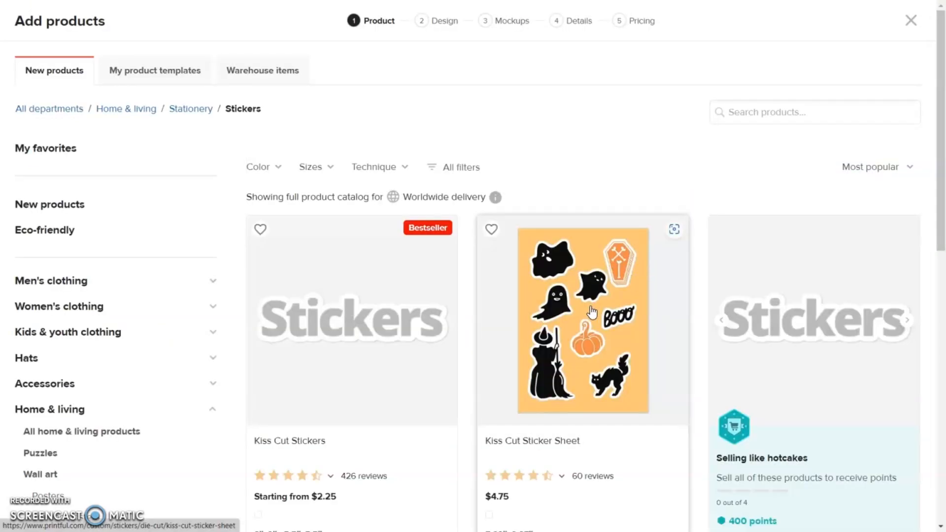
left_click(589, 307)
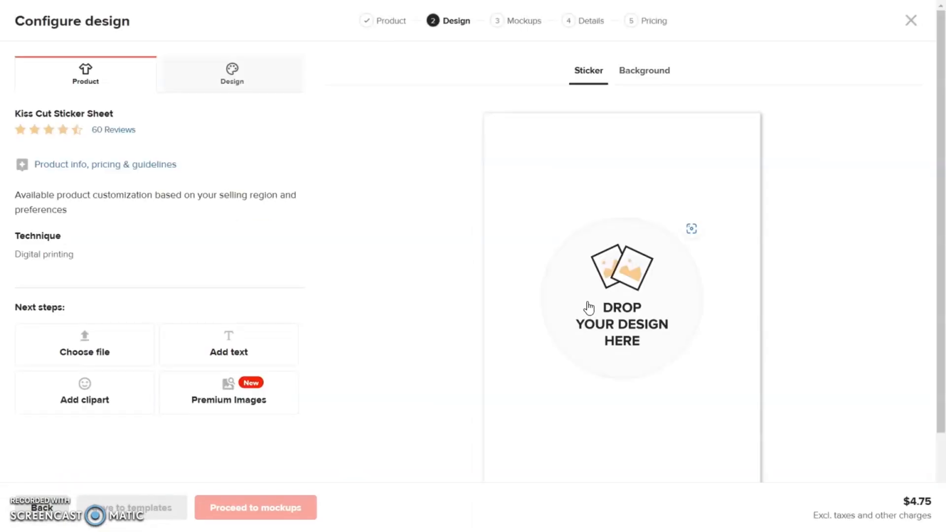
Apply Merry-Christmas-new.png from the store's file library to the sticker sheet's print area.
left_click(694, 316)
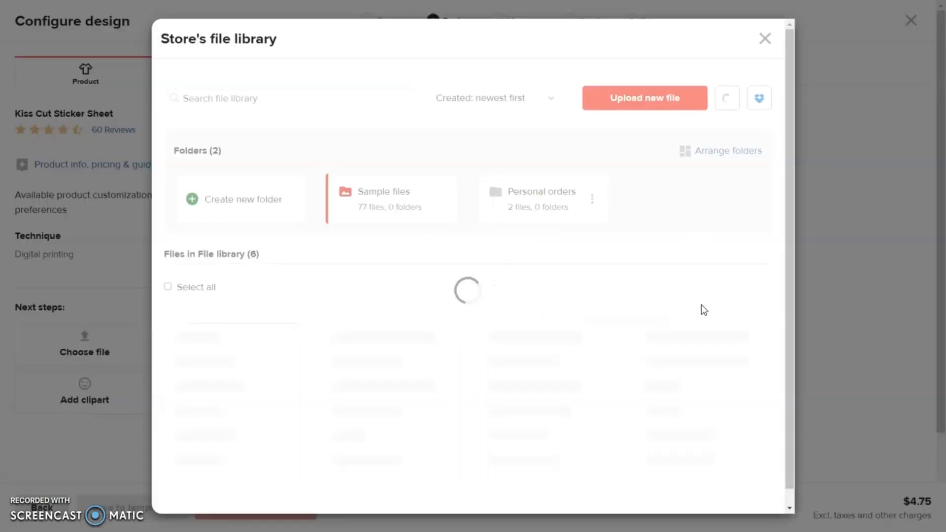
scroll(339, 293, "down", 7)
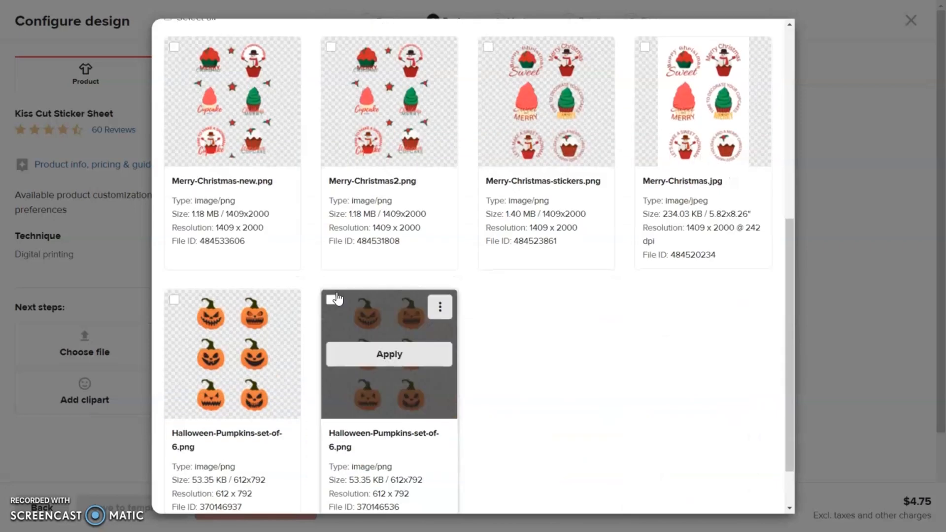
scroll(336, 295, "up", 2)
left_click(230, 177)
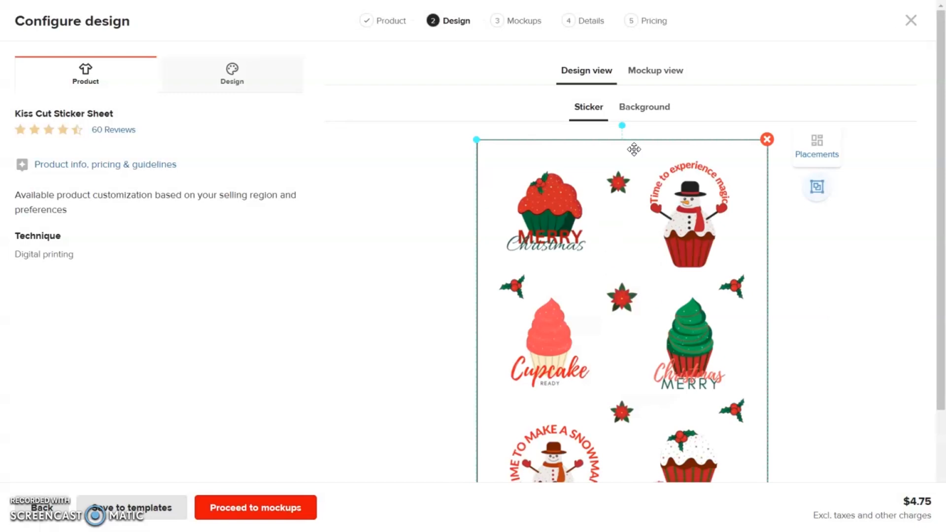
Preview the design on the sticker sheet mockups, including the enlarged one with the potted succulents.
left_click(660, 73)
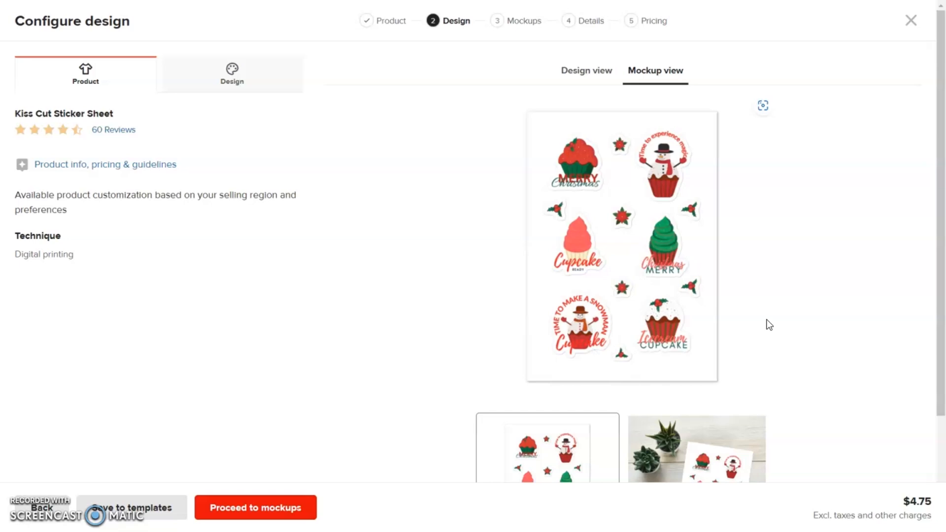
scroll(770, 325, "down", 3)
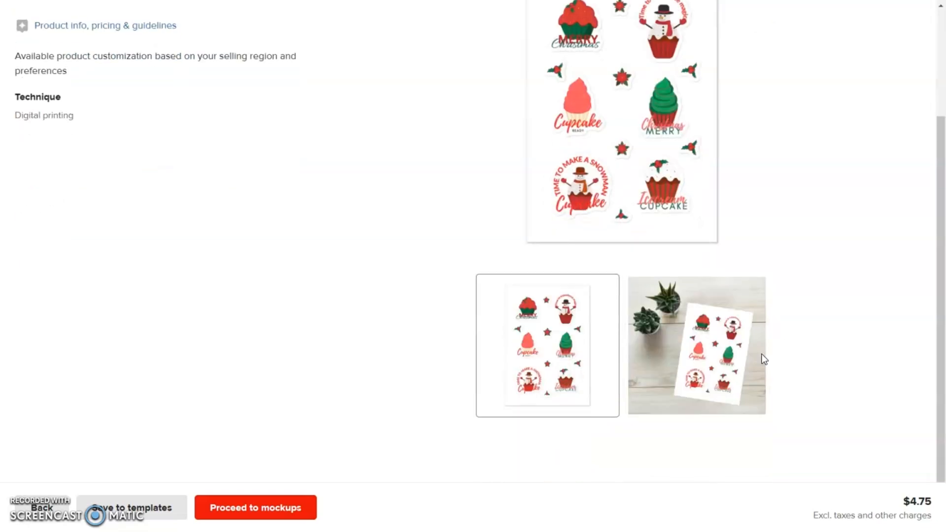
left_click(671, 367)
scroll(858, 288, "up", 3)
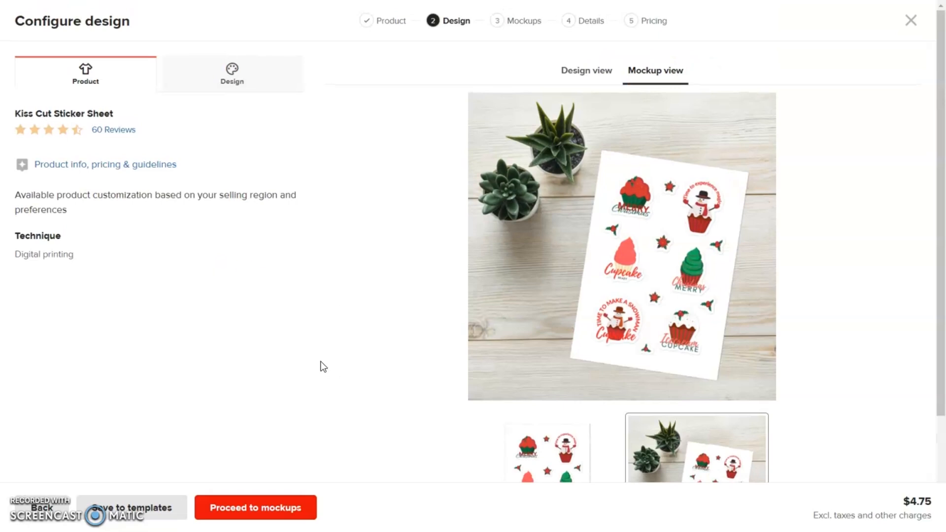
Choose the festive mockup with pine branches and a red-ribboned gift for the product images and continue to the product details.
left_click(276, 512)
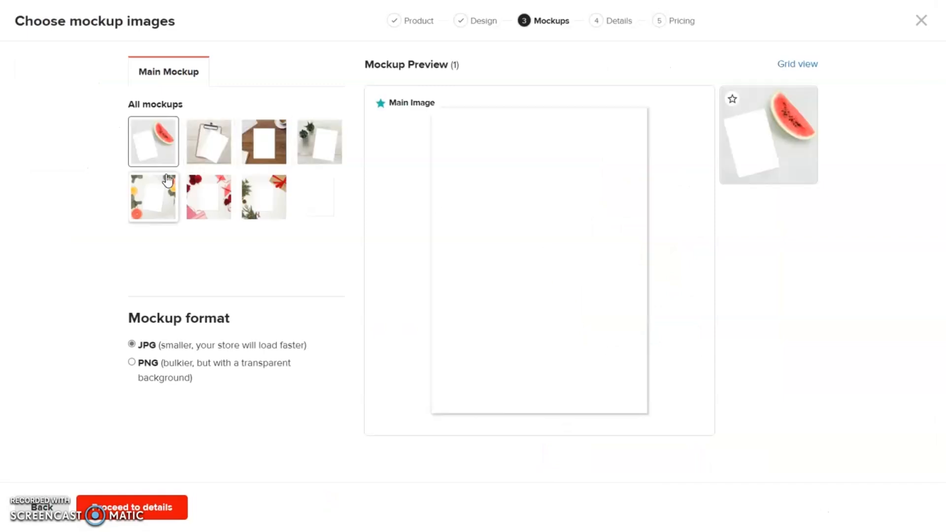
left_click(267, 217)
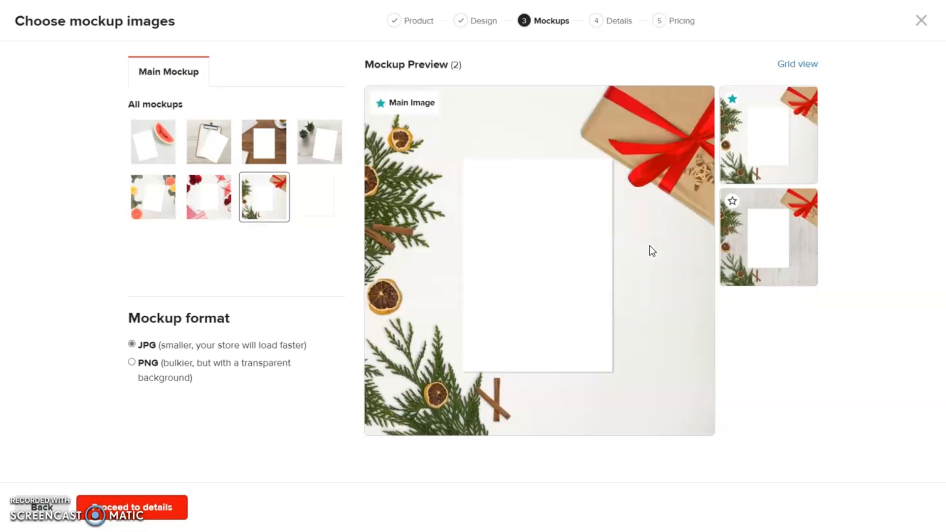
left_click(163, 508)
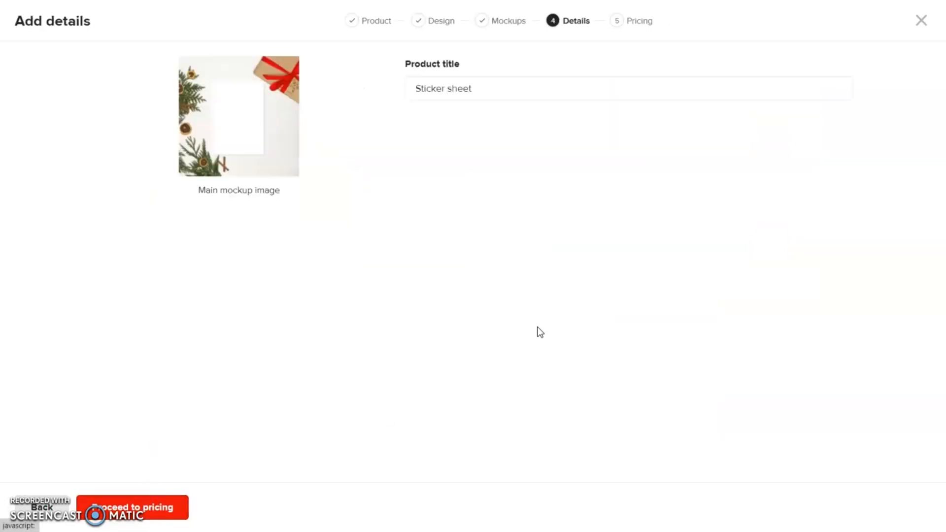
Replace the product title with "Cute Christmas Cupcake".
left_click_drag(508, 90, 367, 99)
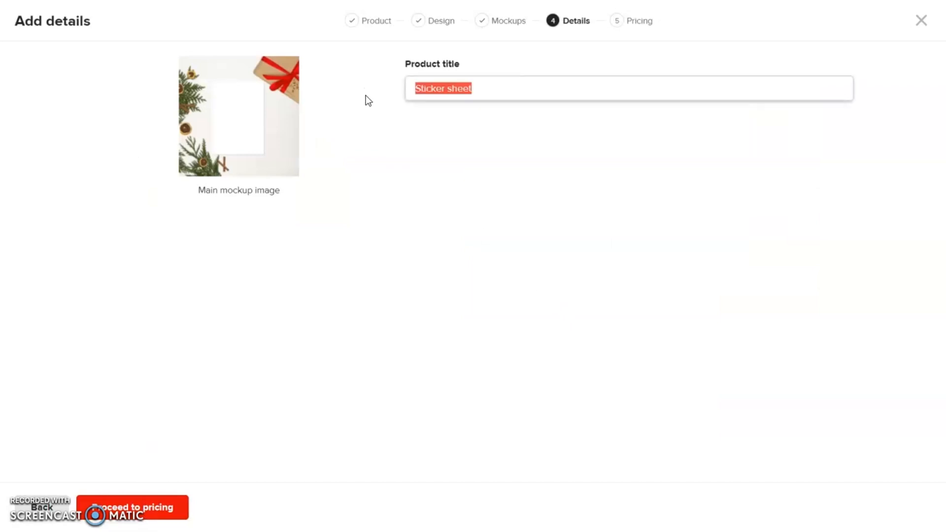
type("Cute")
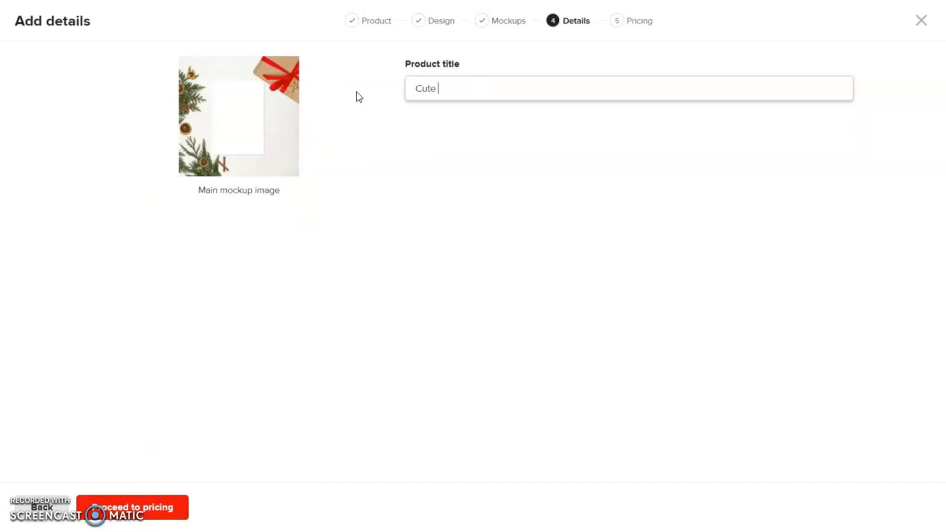
type(" Christmas Cupcake")
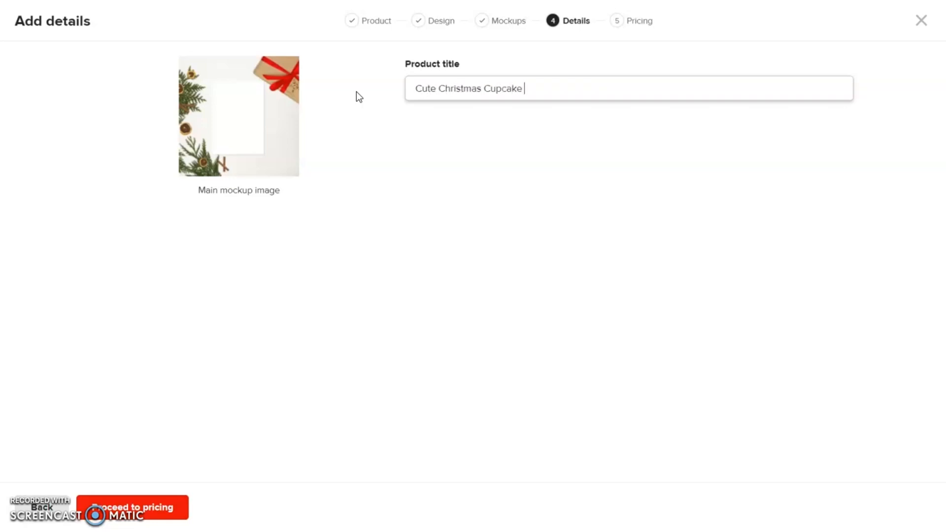